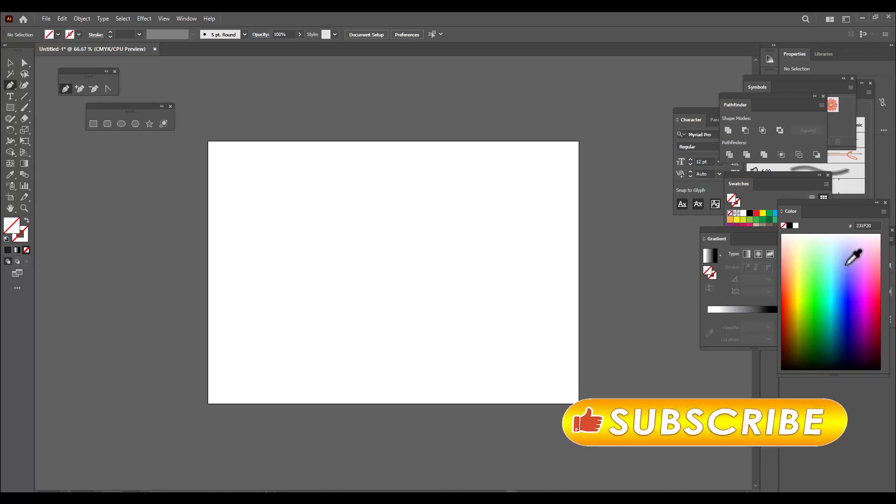
Step: Draw an open S-shaped wave across the middle of the artboard with the Pen tool, using a red D81E00 stroke
{"action": "left_click", "coordinate": [24, 234]}
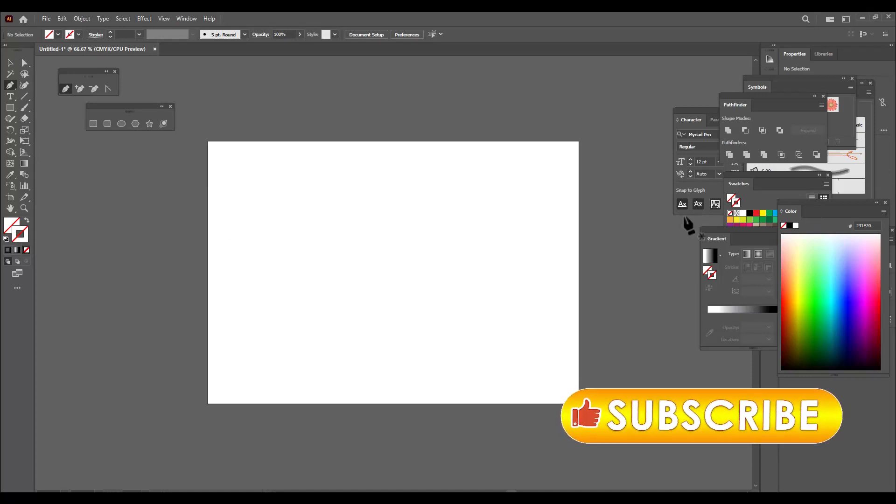
{"action": "left_click", "coordinate": [785, 311]}
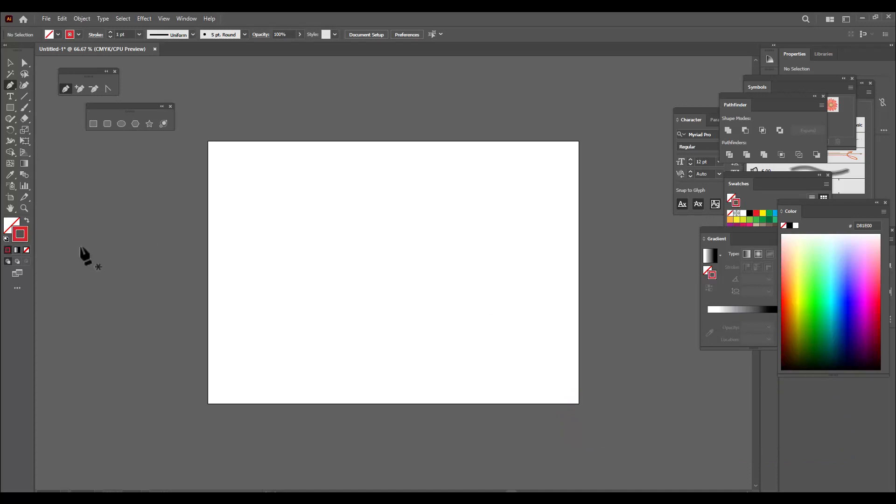
{"action": "left_click", "coordinate": [214, 294]}
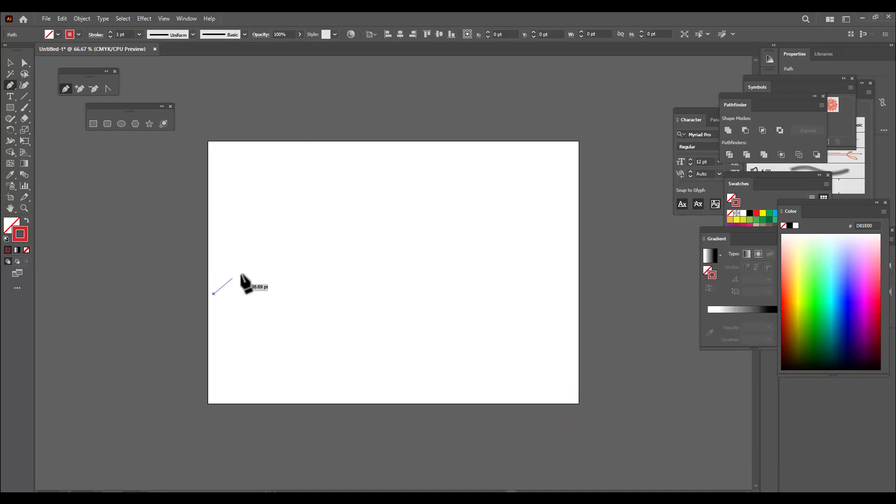
{"action": "left_click_drag", "start_coordinate": [330, 246], "coordinate": [405, 310]}
{"action": "left_click", "coordinate": [569, 228]}
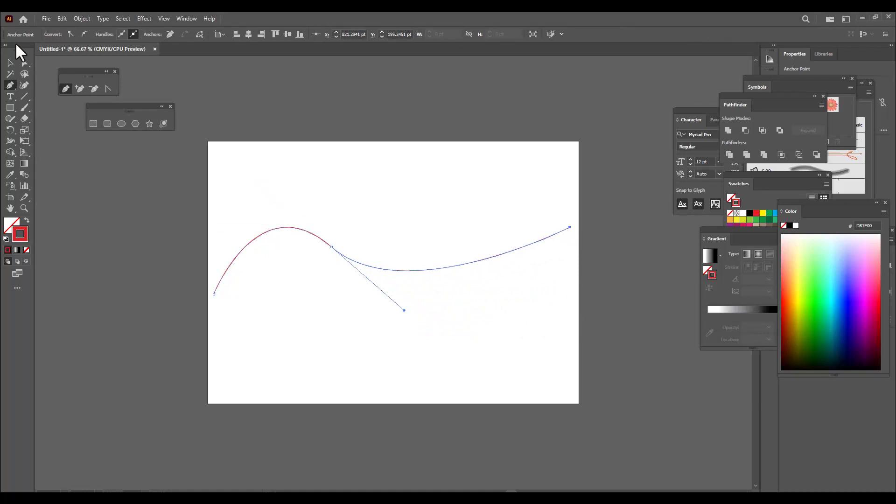
Step: Reshape the wave by deepening its second curve, shifting the middle anchor and moving its start point to the artboard's left edge
{"action": "left_click", "coordinate": [25, 63]}
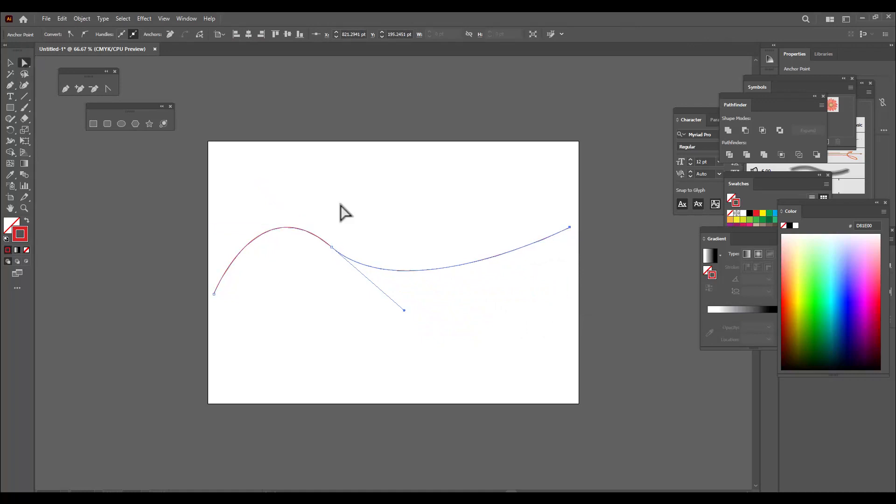
{"action": "left_click", "coordinate": [332, 247]}
{"action": "left_click_drag", "start_coordinate": [404, 312], "coordinate": [472, 375]}
{"action": "left_click_drag", "start_coordinate": [332, 247], "coordinate": [359, 260]}
{"action": "left_click_drag", "start_coordinate": [213, 294], "coordinate": [208, 308]}
{"action": "left_click", "coordinate": [10, 62]}
{"action": "left_click", "coordinate": [196, 226]}
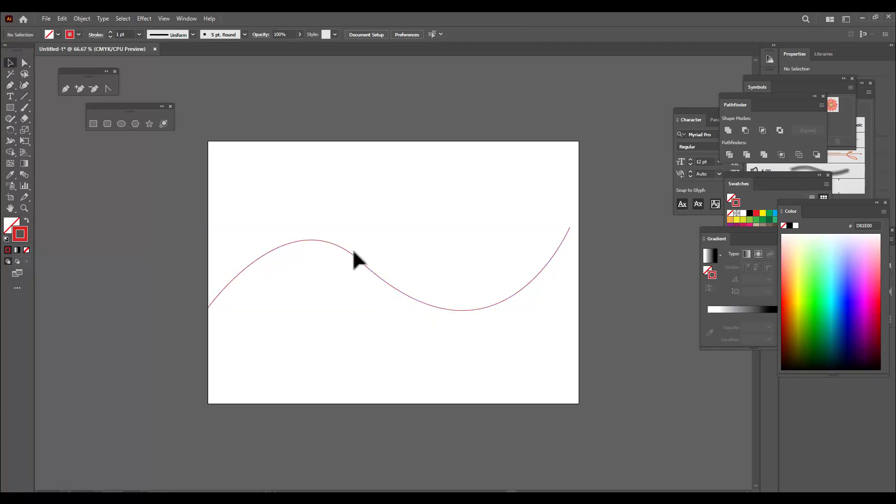
Step: Apply a linear gradient to the wave's stroke, with a green 0D9C00 start stop at about 3.7%
{"action": "left_click", "coordinate": [353, 257]}
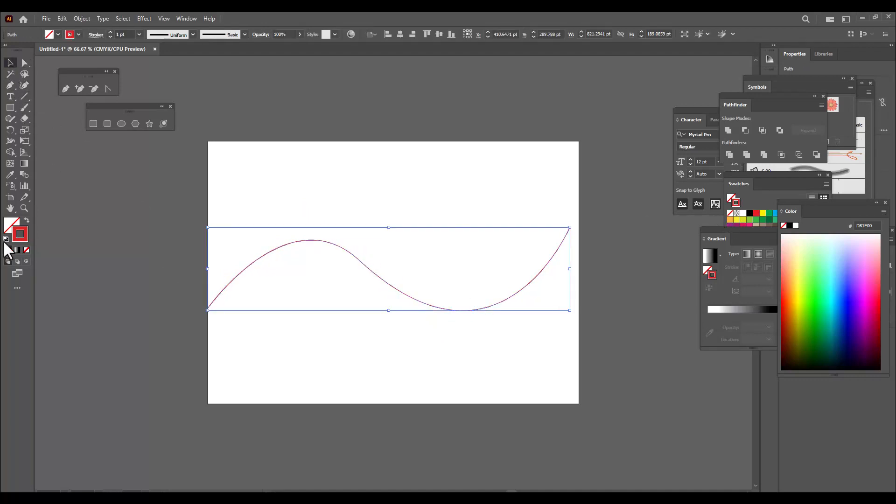
{"action": "left_click_drag", "start_coordinate": [710, 232], "coordinate": [639, 237]}
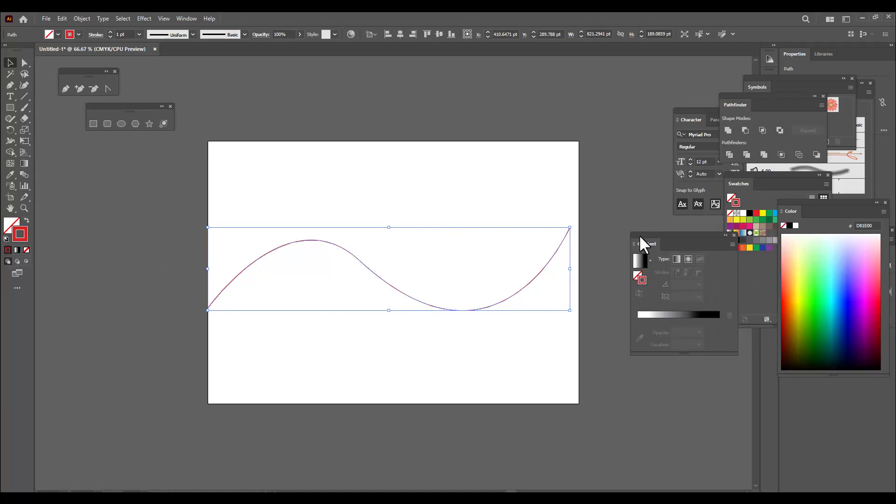
{"action": "left_click", "coordinate": [646, 319]}
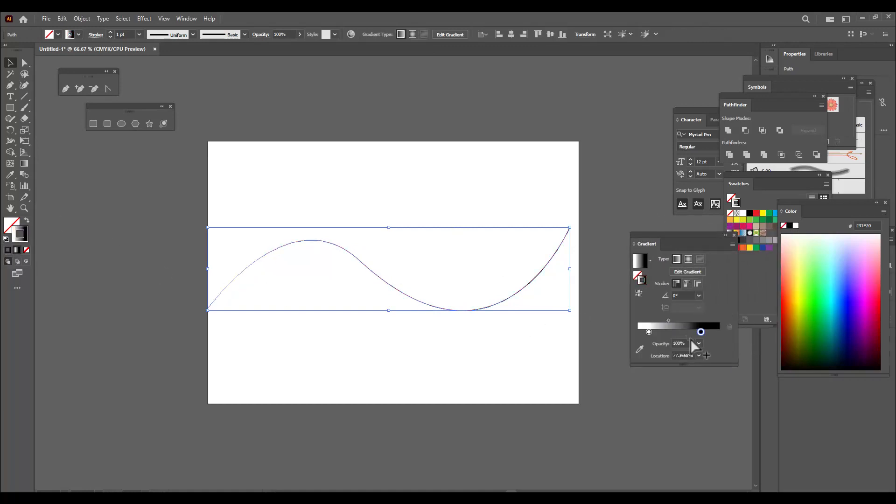
{"action": "left_click_drag", "start_coordinate": [639, 332], "coordinate": [642, 333]}
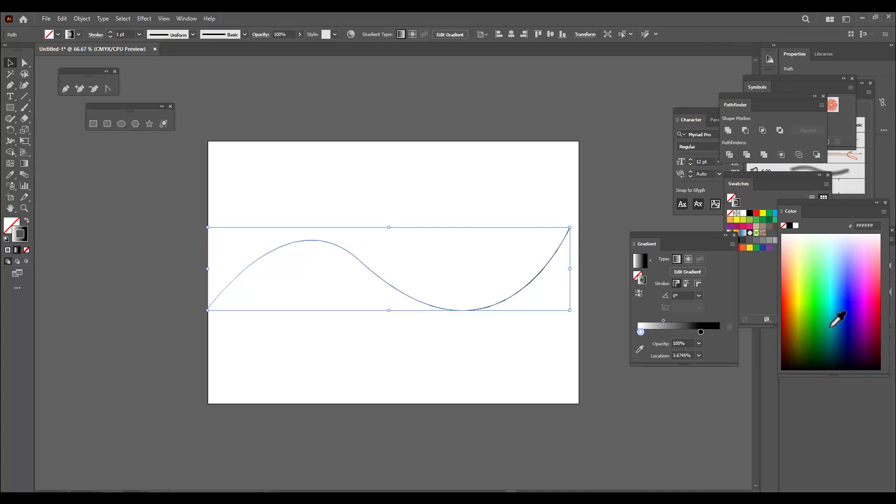
{"action": "left_click", "coordinate": [813, 327]}
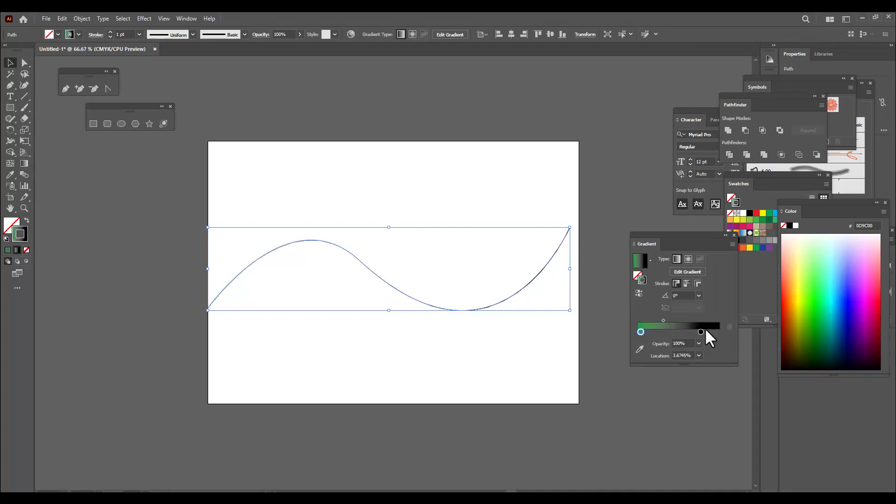
Step: Set the stroke gradient's end stop to yellow-green D0FF61 at about 98.6%, with the midpoint at about 45%
{"action": "left_click_drag", "start_coordinate": [701, 331], "coordinate": [706, 332]}
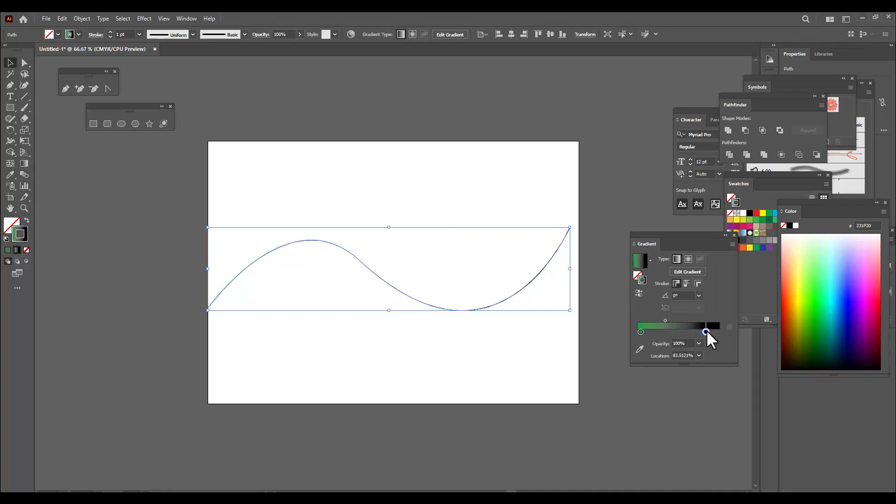
{"action": "left_click", "coordinate": [803, 275]}
{"action": "left_click_drag", "start_coordinate": [707, 329], "coordinate": [713, 334]}
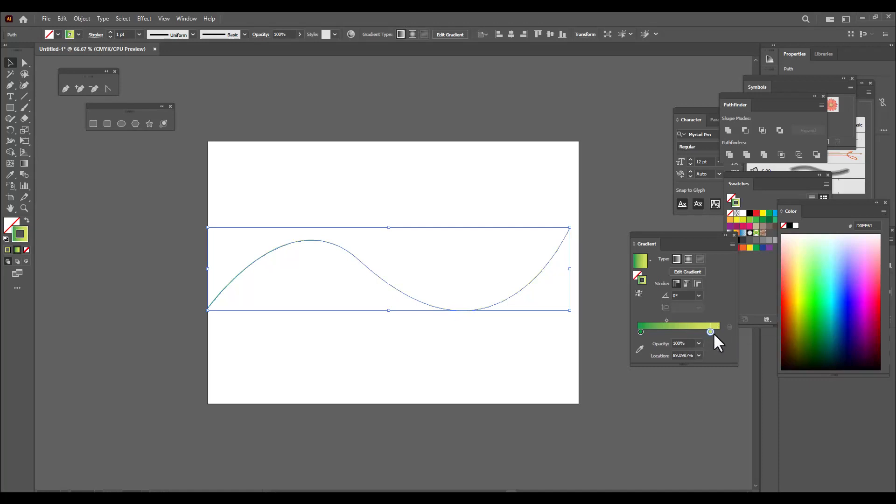
{"action": "left_click_drag", "start_coordinate": [710, 330], "coordinate": [675, 320]}
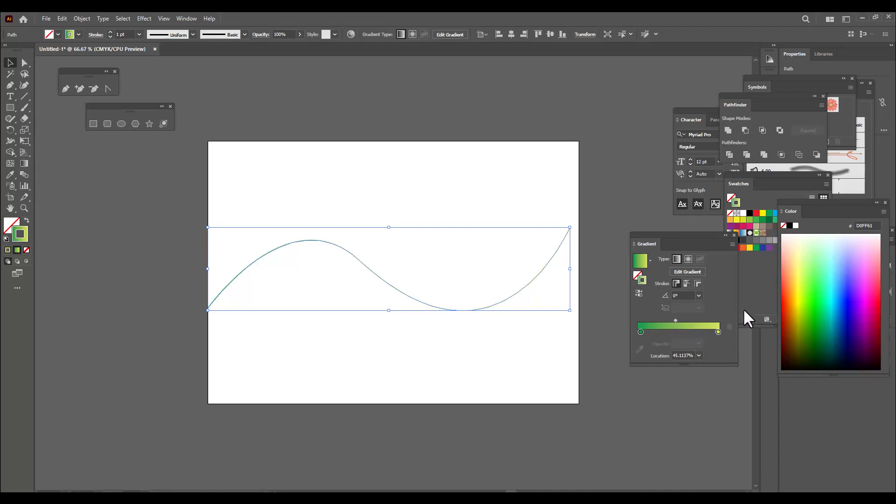
{"action": "left_click_drag", "start_coordinate": [664, 239], "coordinate": [678, 239]}
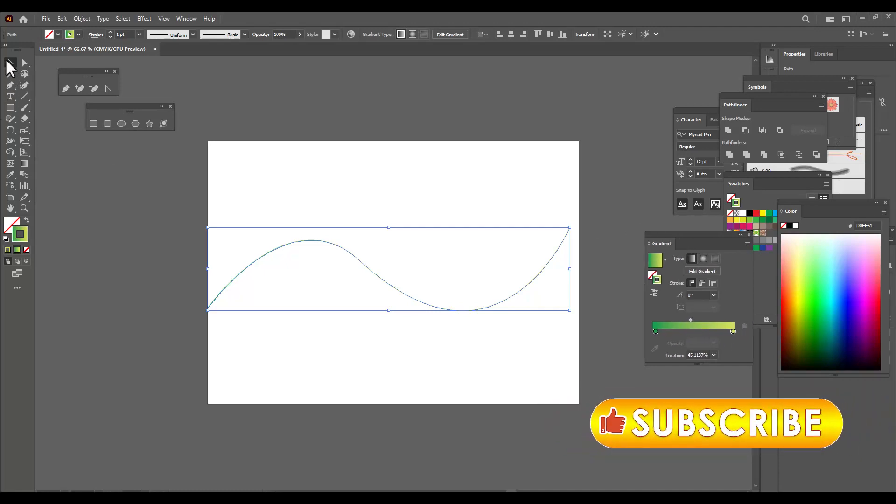
{"action": "left_click", "coordinate": [448, 130]}
{"action": "left_click", "coordinate": [376, 279]}
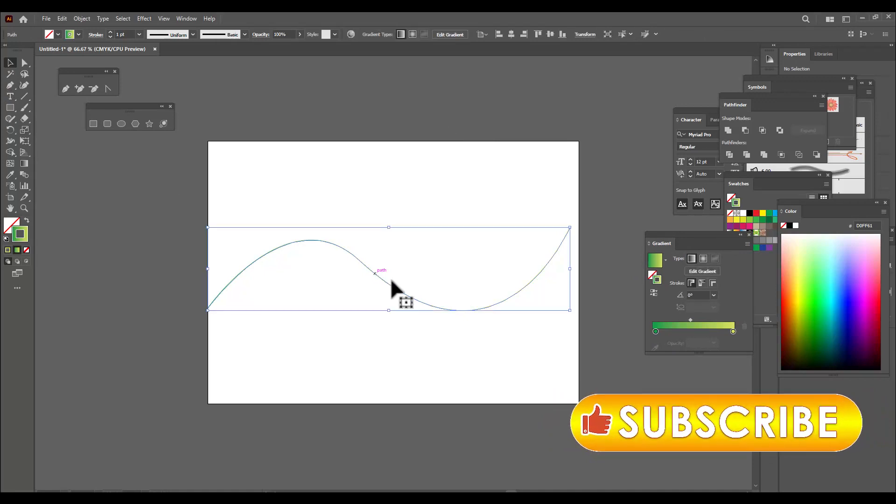
Step: Draw a second, taller wave with two peaks and a deep trough from the artboard's left edge to its right edge
{"action": "left_click", "coordinate": [66, 90]}
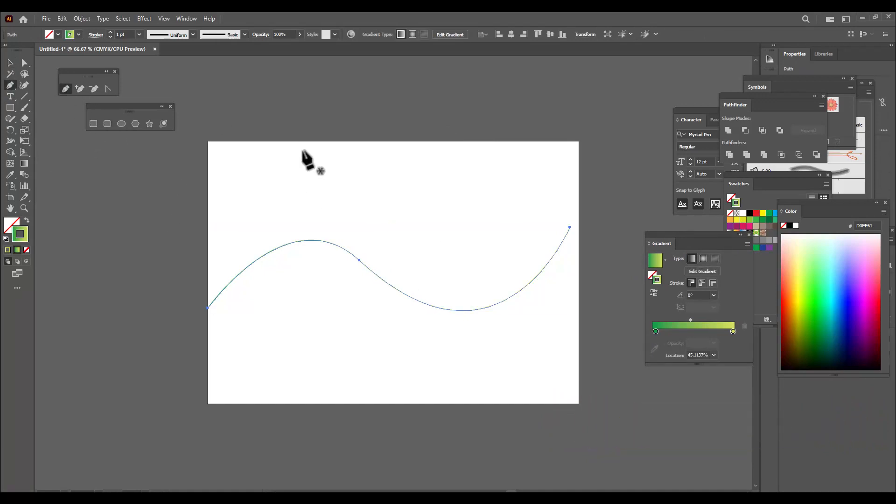
{"action": "left_click", "coordinate": [208, 201]}
{"action": "left_click_drag", "start_coordinate": [378, 170], "coordinate": [411, 220]}
{"action": "left_click_drag", "start_coordinate": [417, 383], "coordinate": [469, 367]}
{"action": "left_click_drag", "start_coordinate": [516, 177], "coordinate": [543, 197]}
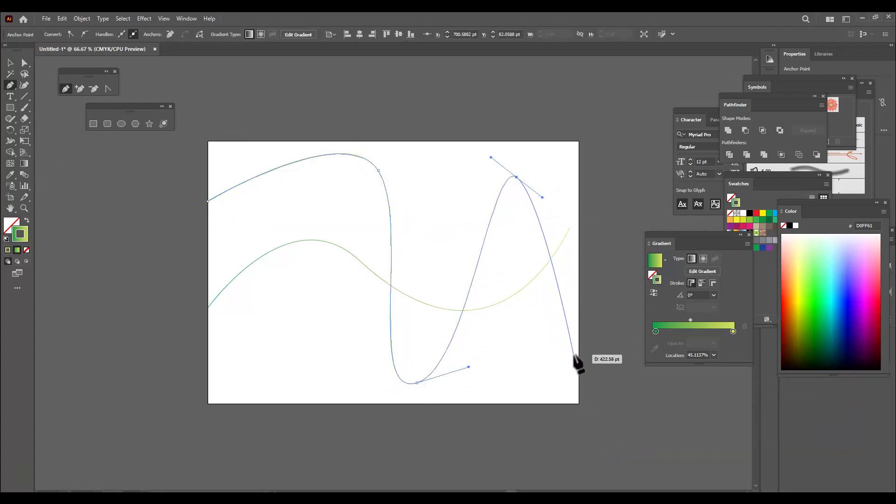
{"action": "left_click_drag", "start_coordinate": [579, 359], "coordinate": [607, 381]}
Step: Smooth the second wave by lowering its start, shifting and flattening the first peak, and raising the second peak slightly
{"action": "key", "text": "a"}
{"action": "left_click_drag", "start_coordinate": [378, 170], "coordinate": [333, 182]}
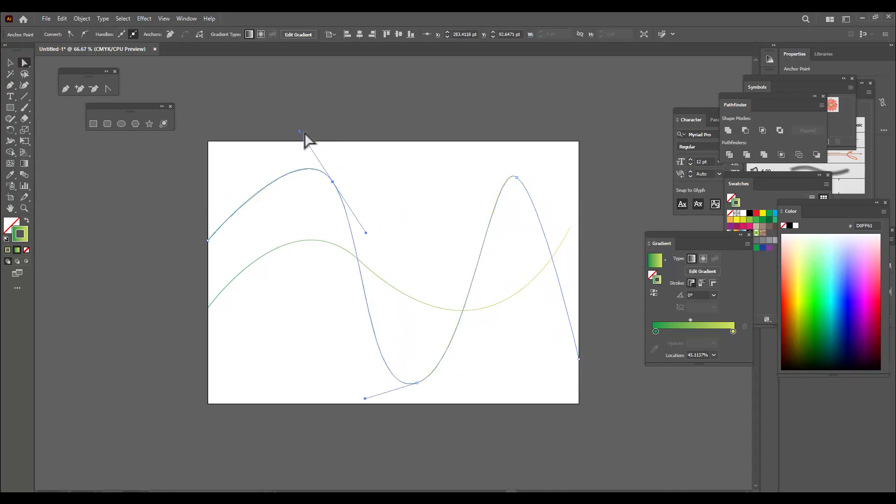
{"action": "left_click_drag", "start_coordinate": [300, 132], "coordinate": [323, 176]}
{"action": "left_click", "coordinate": [343, 135]}
{"action": "left_click", "coordinate": [517, 178]}
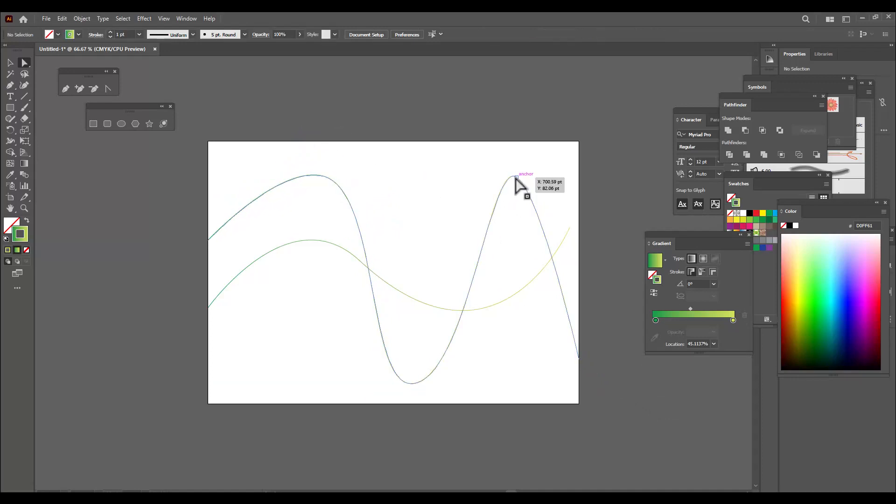
{"action": "left_click_drag", "start_coordinate": [517, 178], "coordinate": [524, 170]}
{"action": "left_click", "coordinate": [527, 112]}
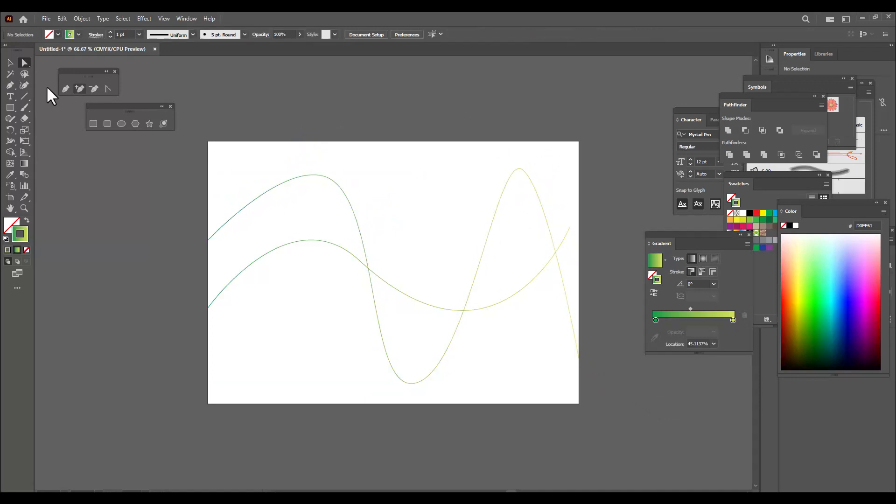
Step: Recolour the second wave's stroke gradient from crimson at the start stop to orange FD7900 at the end stop
{"action": "left_click", "coordinate": [11, 64]}
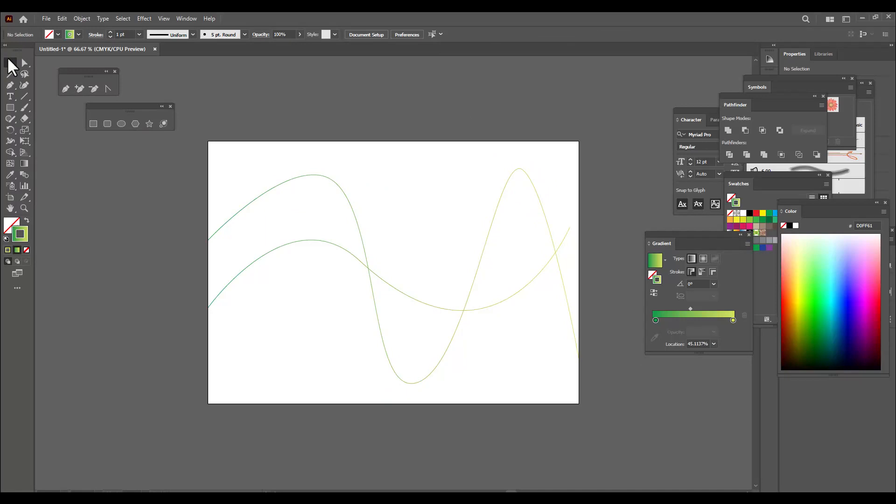
{"action": "left_click", "coordinate": [344, 186]}
{"action": "left_click", "coordinate": [656, 331]}
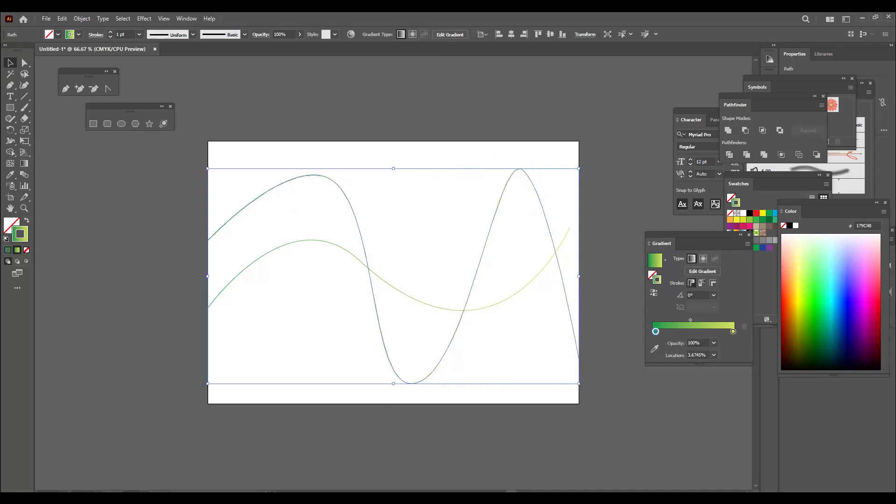
{"action": "left_click", "coordinate": [879, 297]}
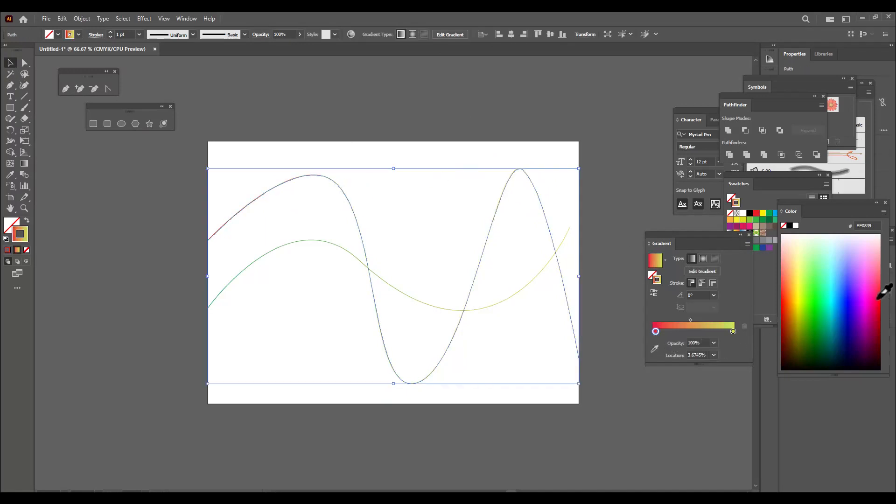
{"action": "left_click", "coordinate": [733, 331]}
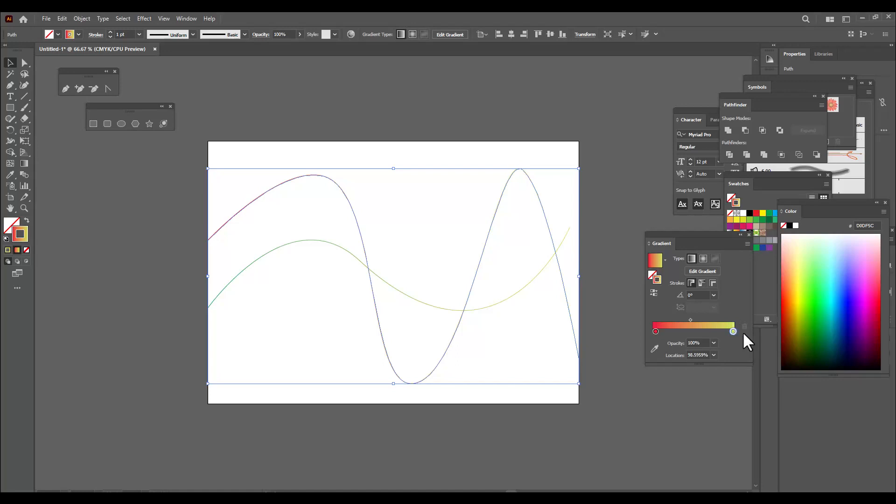
{"action": "left_click", "coordinate": [790, 301]}
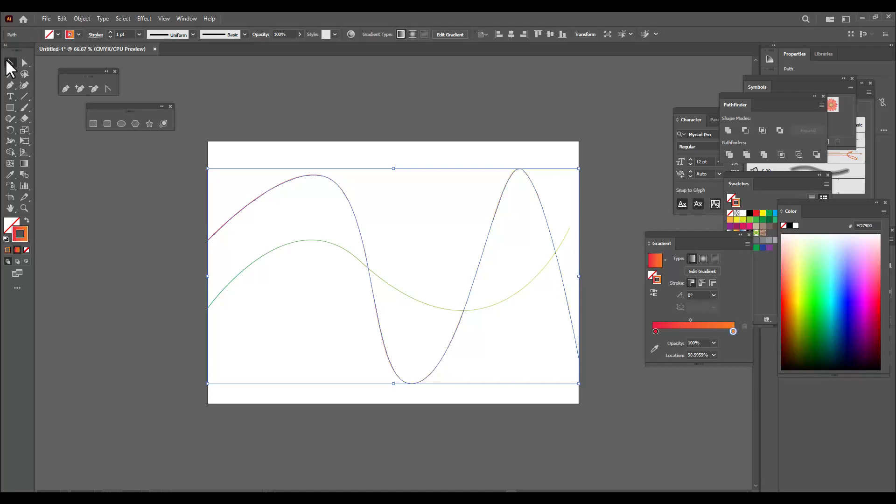
{"action": "left_click", "coordinate": [298, 167]}
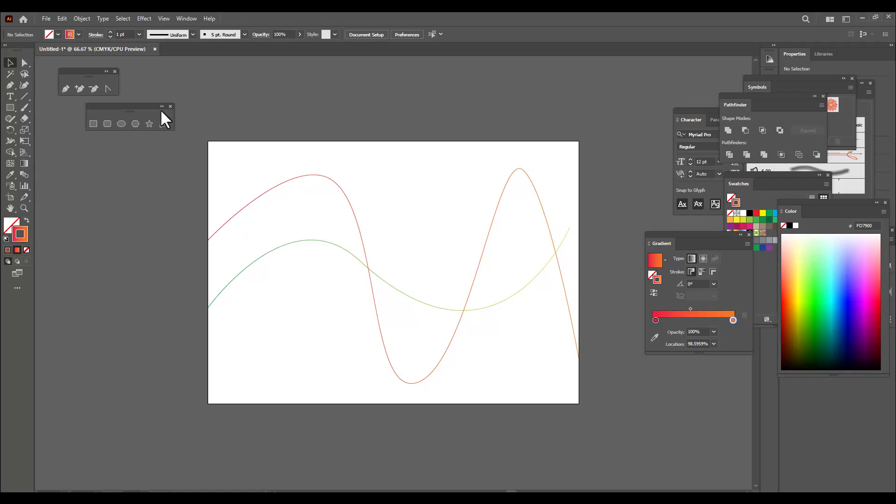
Step: Extend the green wave's end point to the artboard's right edge
{"action": "left_click", "coordinate": [25, 62]}
{"action": "left_click_drag", "start_coordinate": [575, 223], "coordinate": [578, 220]}
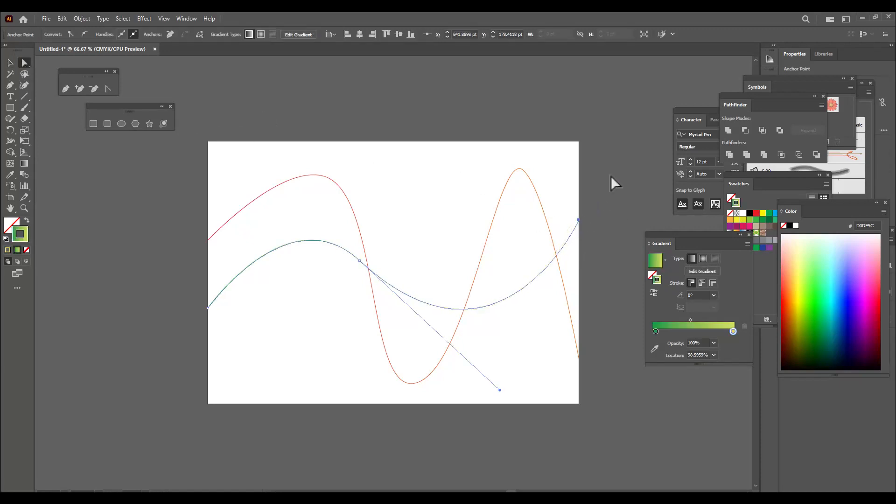
{"action": "left_click", "coordinate": [611, 175]}
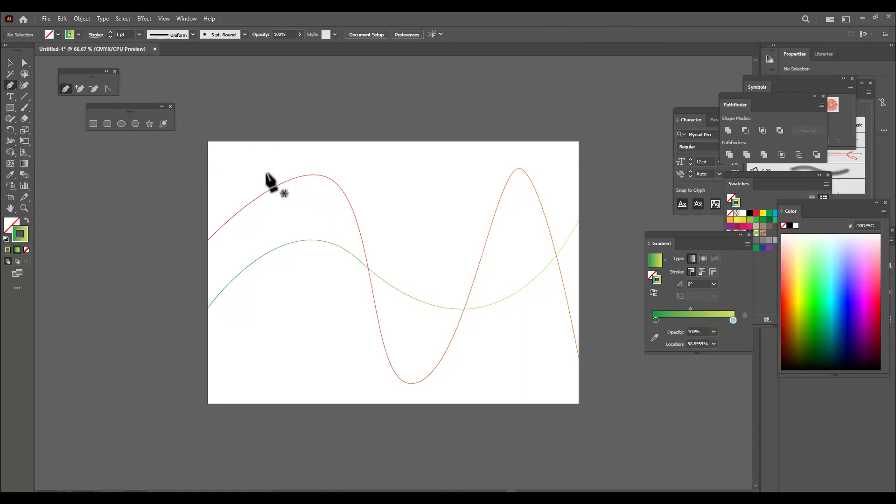
Step: Draw a third wave from the artboard's upper left edge through a trough, a central peak and another trough to the right edge
{"action": "left_click", "coordinate": [208, 152]}
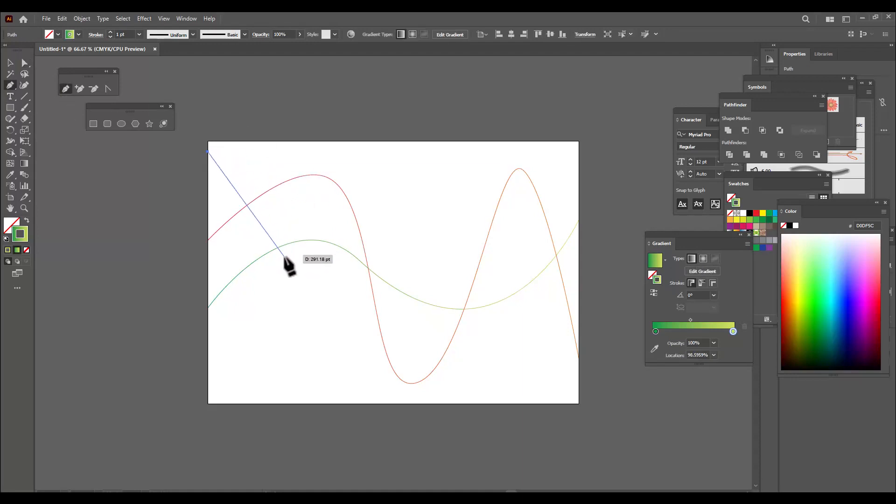
{"action": "left_click_drag", "start_coordinate": [282, 325], "coordinate": [337, 305]}
{"action": "left_click_drag", "start_coordinate": [414, 182], "coordinate": [446, 213]}
{"action": "left_click_drag", "start_coordinate": [507, 344], "coordinate": [554, 335]}
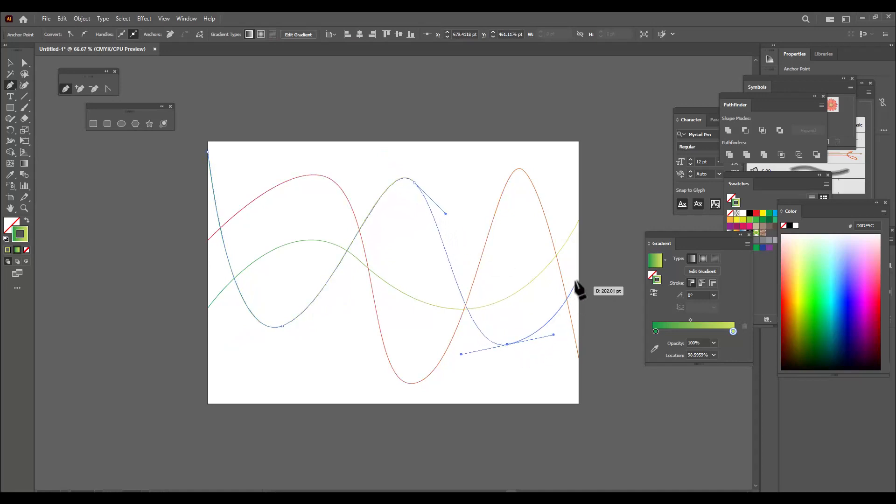
{"action": "left_click", "coordinate": [579, 272]}
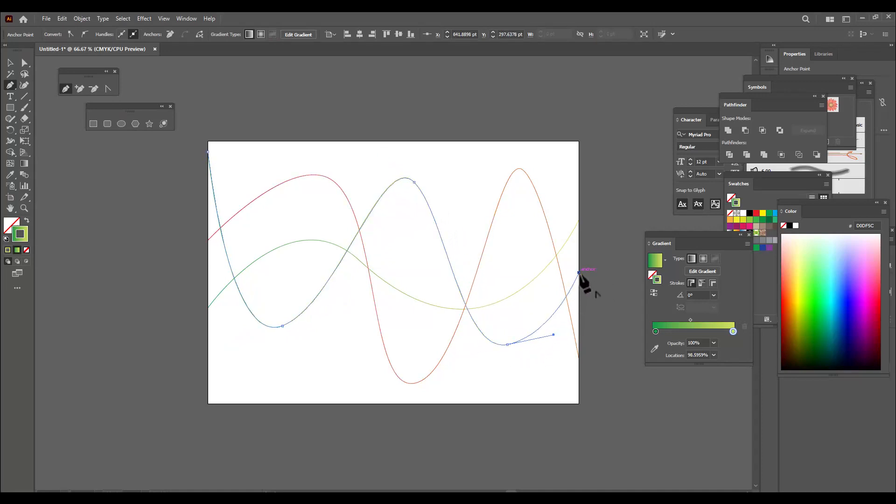
{"action": "left_click", "coordinate": [10, 63]}
{"action": "left_click", "coordinate": [320, 70]}
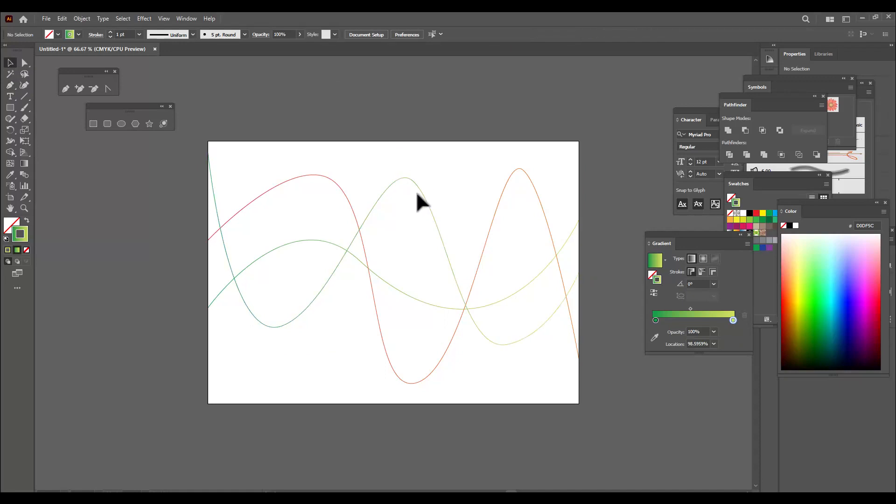
Step: Recolour the third wave's stroke gradient from light blue 4AF2FF at the start stop to dark blue 000093 at the end stop
{"action": "left_click", "coordinate": [419, 191]}
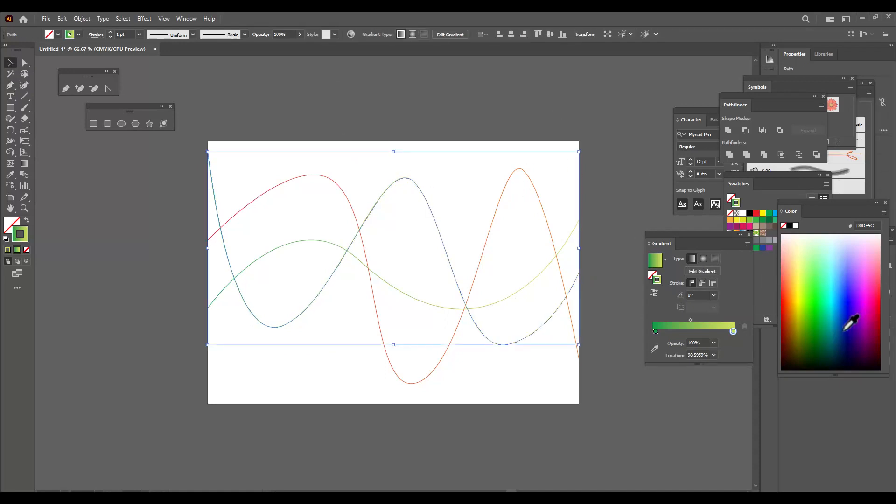
{"action": "left_click", "coordinate": [853, 318]}
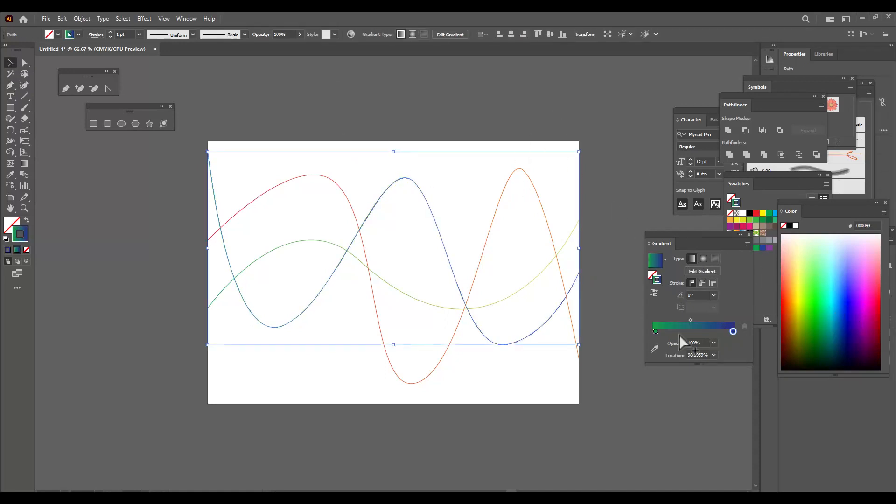
{"action": "left_click", "coordinate": [833, 280]}
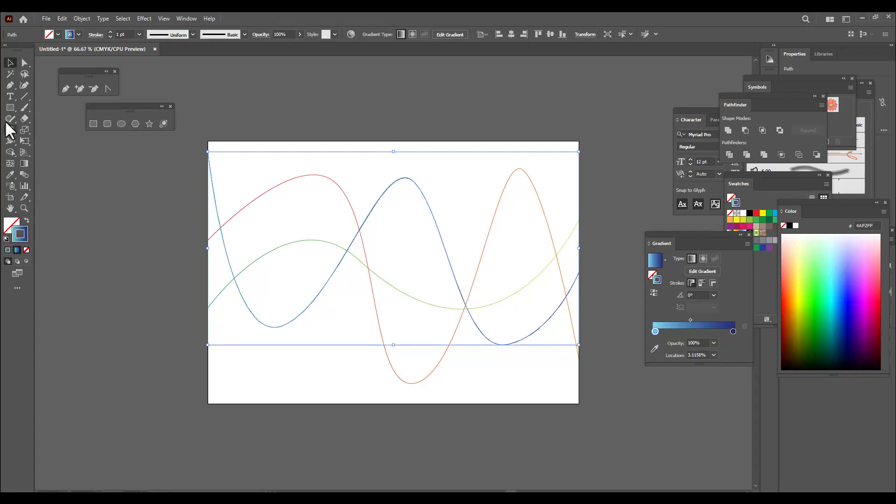
{"action": "left_click", "coordinate": [396, 90]}
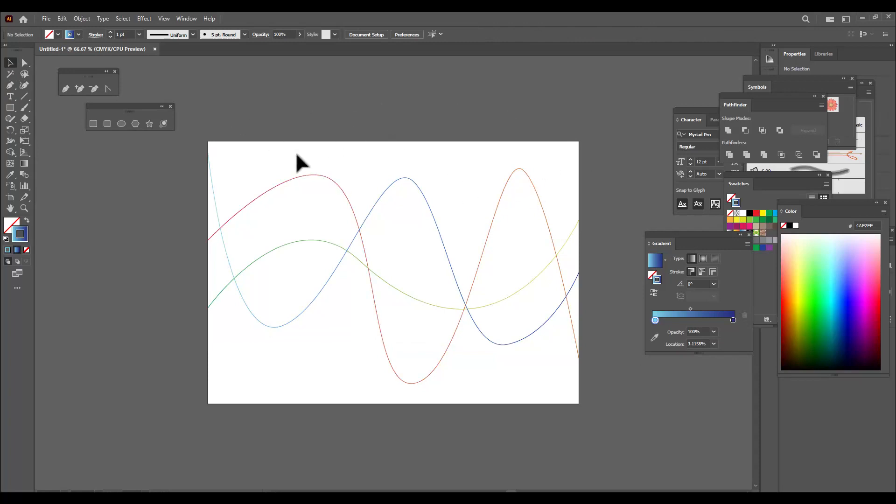
Step: Select all three waves and set the blend options to 60 specified steps
{"action": "left_click_drag", "start_coordinate": [262, 148], "coordinate": [555, 388]}
{"action": "left_click", "coordinate": [78, 21]}
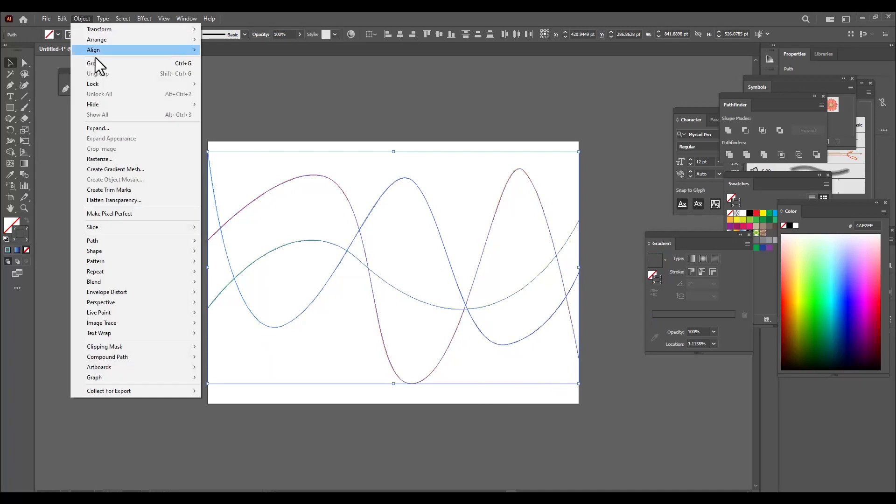
{"action": "mouse_move", "coordinate": [123, 284]}
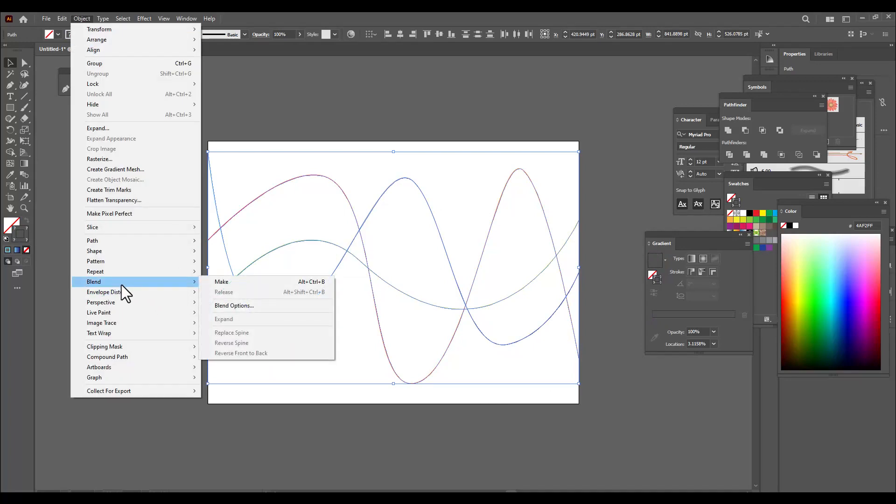
{"action": "left_click", "coordinate": [264, 305]}
{"action": "left_click_drag", "start_coordinate": [444, 94], "coordinate": [402, 75]}
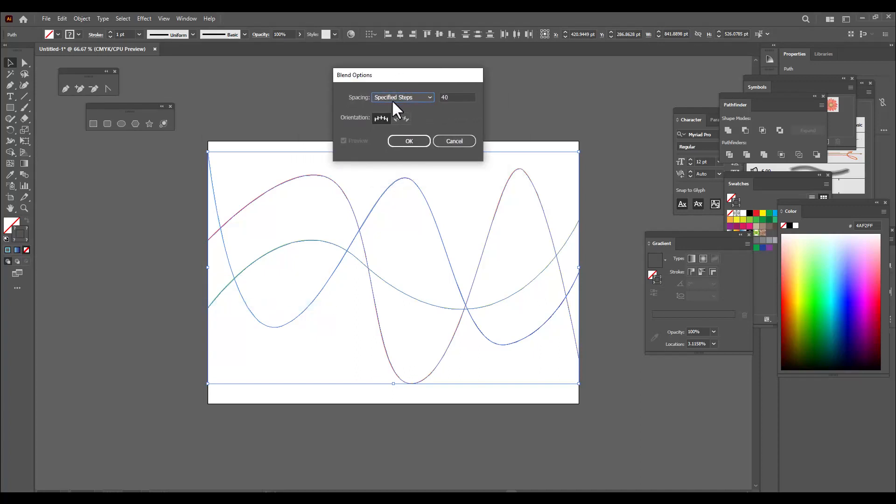
{"action": "left_click_drag", "start_coordinate": [444, 77], "coordinate": [464, 84]}
{"action": "left_click", "coordinate": [455, 103]}
{"action": "left_click_drag", "start_coordinate": [467, 85], "coordinate": [413, 85]}
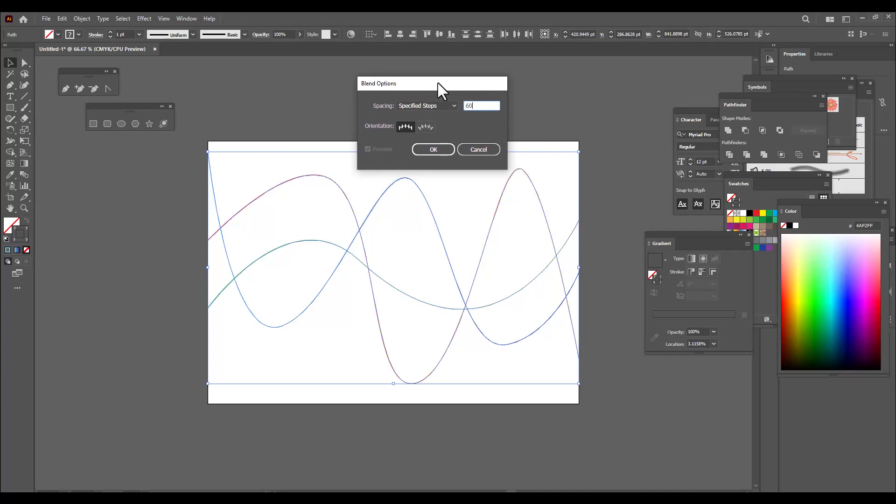
{"action": "left_click_drag", "start_coordinate": [438, 83], "coordinate": [463, 79]}
{"action": "left_click", "coordinate": [467, 144]}
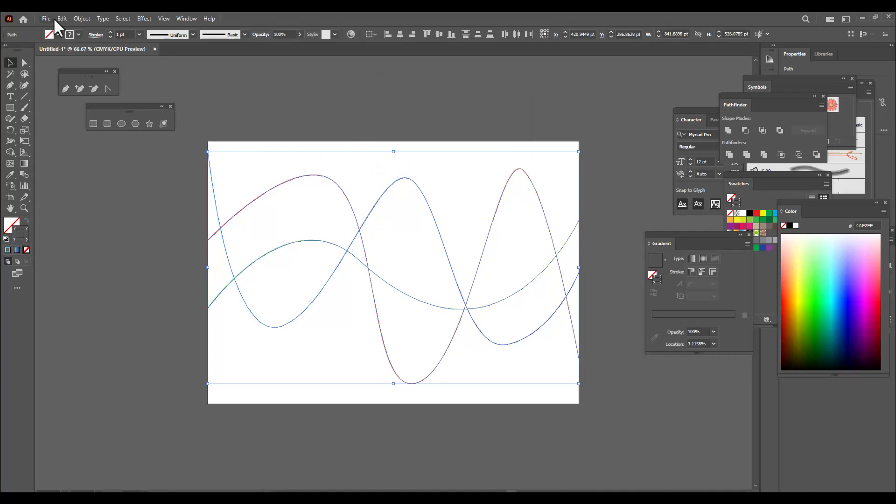
Step: Make a blend from the three selected waves
{"action": "left_click", "coordinate": [80, 18]}
{"action": "mouse_move", "coordinate": [119, 283]}
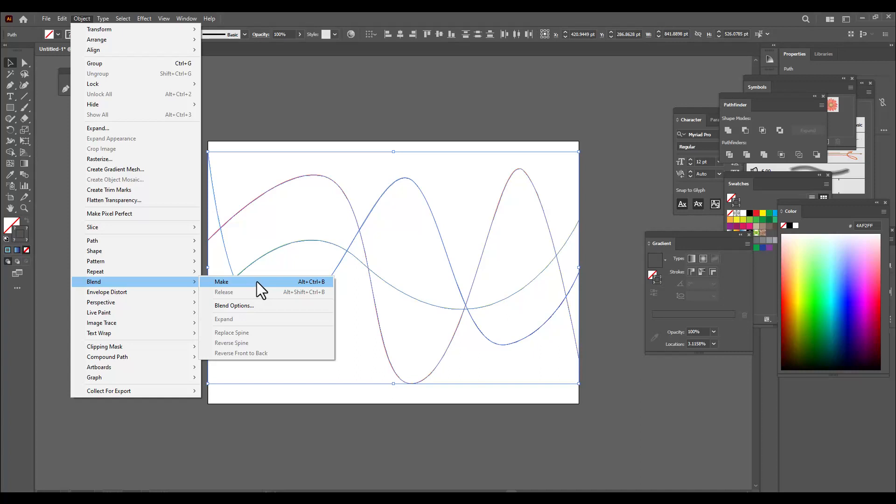
{"action": "left_click", "coordinate": [257, 281]}
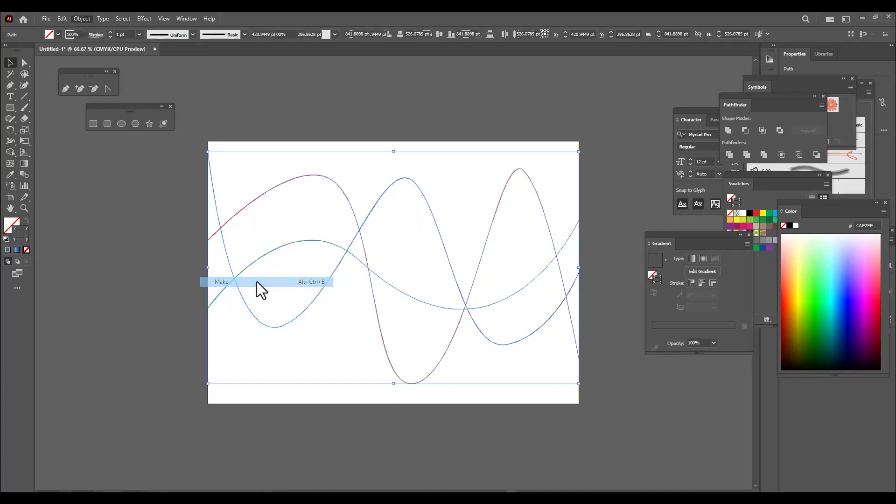
{"action": "left_click", "coordinate": [427, 67]}
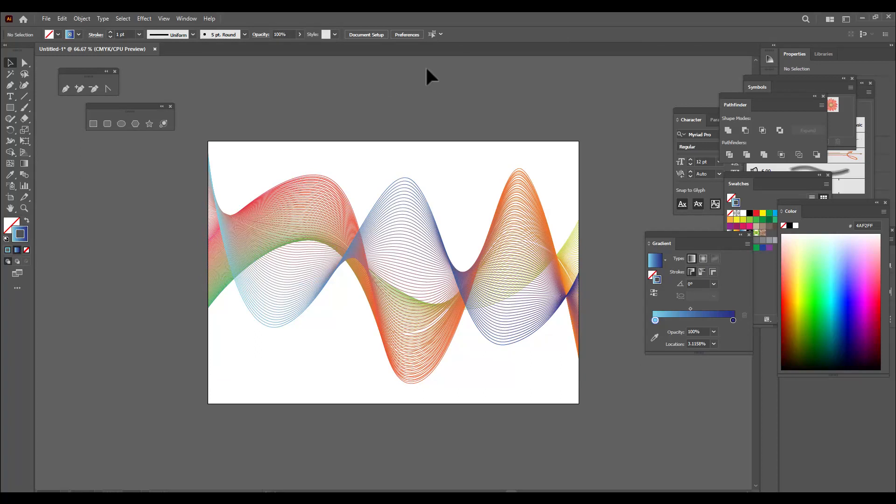
Step: Draw a rectangle covering the whole artboard over the blended waves
{"action": "left_click_drag", "start_coordinate": [661, 234], "coordinate": [711, 233]}
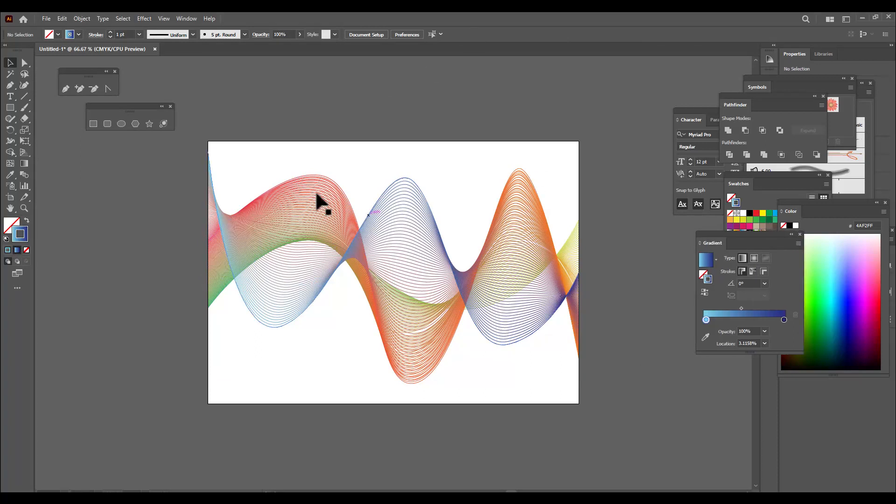
{"action": "left_click", "coordinate": [93, 123]}
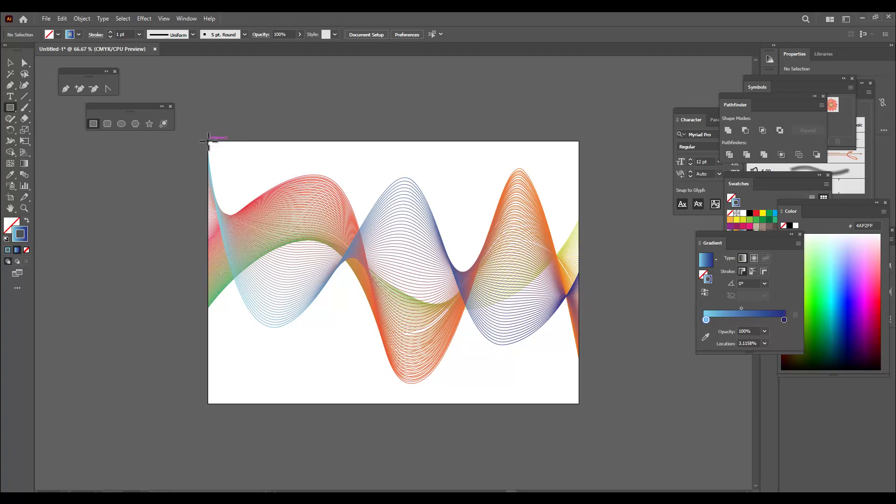
{"action": "left_click_drag", "start_coordinate": [209, 141], "coordinate": [579, 403]}
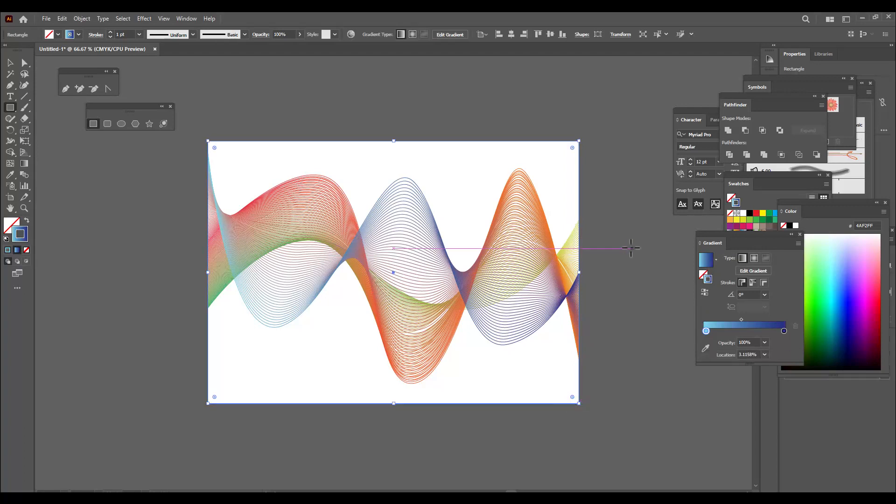
Step: Apply the White, Black gradient to the rectangle and swap it from the stroke to the fill
{"action": "left_click", "coordinate": [715, 258]}
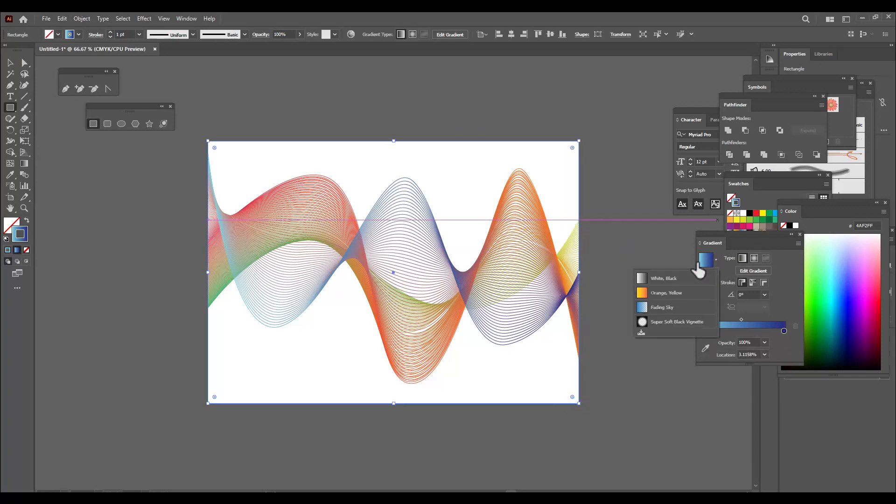
{"action": "left_click", "coordinate": [669, 279]}
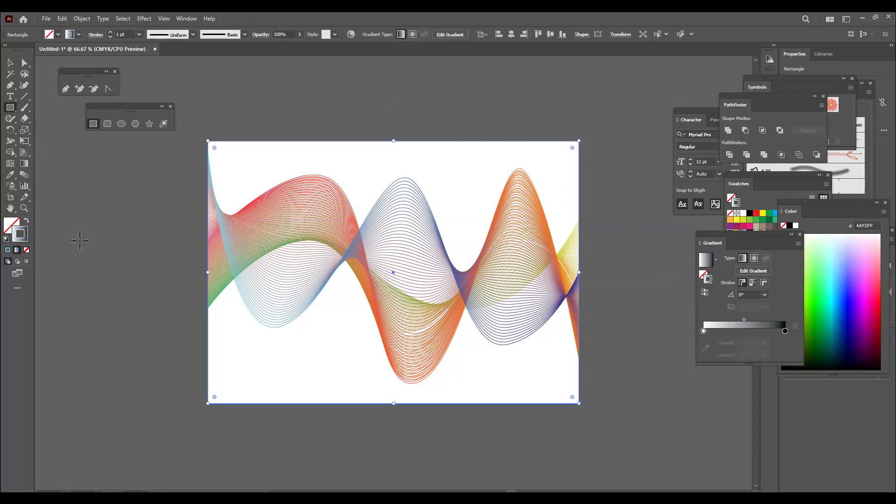
{"action": "left_click", "coordinate": [27, 221]}
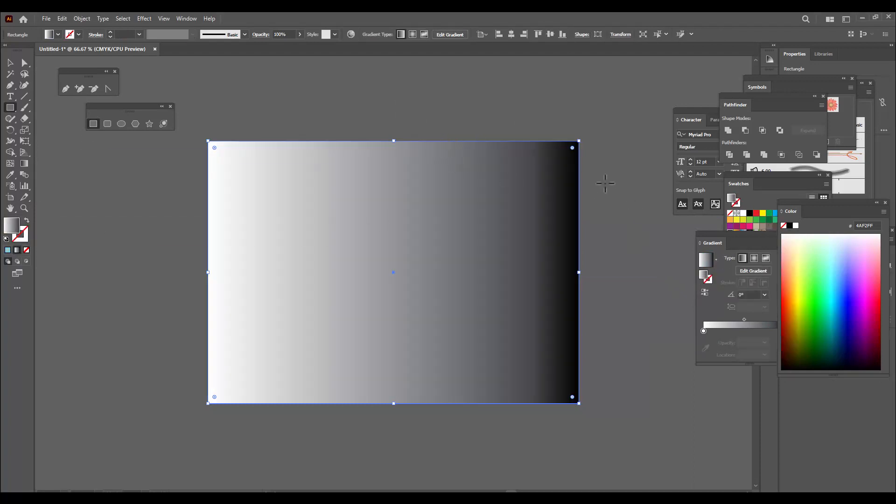
{"action": "left_click_drag", "start_coordinate": [706, 229], "coordinate": [713, 235]}
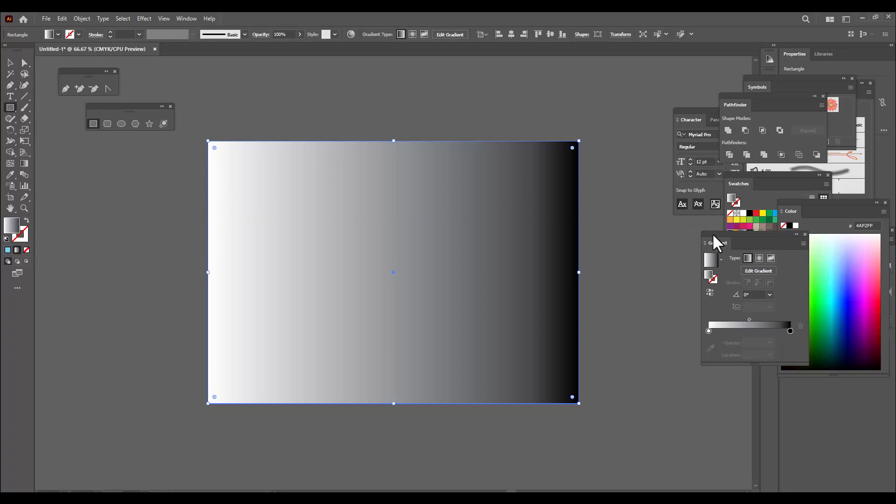
Step: Reverse the rectangle's gradient to run from black at its left edge to white, with the black stop at about 76%
{"action": "left_click", "coordinate": [12, 61]}
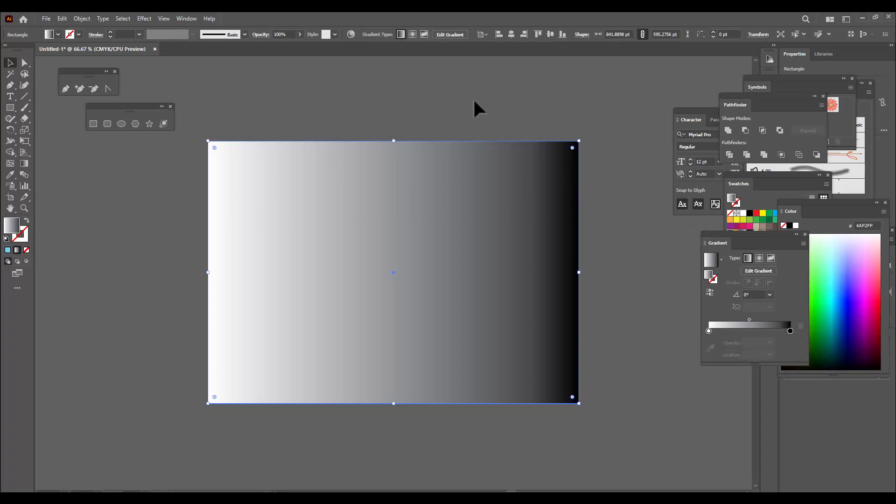
{"action": "key", "text": "g"}
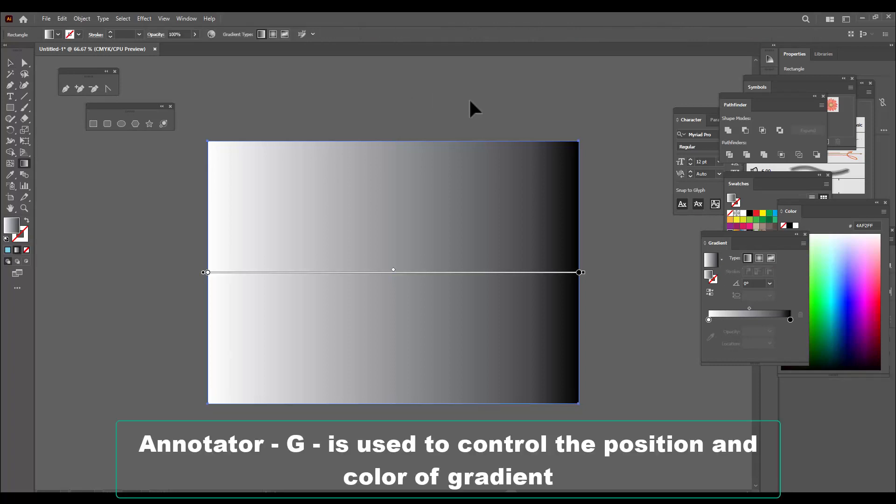
{"action": "mouse_move", "coordinate": [587, 276]}
{"action": "left_mouse_down"}
{"action": "mouse_move", "coordinate": [390, 359]}
{"action": "mouse_move", "coordinate": [141, 326]}
{"action": "mouse_move", "coordinate": [132, 266]}
{"action": "mouse_move", "coordinate": [114, 274]}
{"action": "mouse_move", "coordinate": [464, 282]}
{"action": "left_mouse_up"}
{"action": "left_click_drag", "start_coordinate": [223, 274], "coordinate": [313, 273]}
{"action": "left_click_drag", "start_coordinate": [451, 270], "coordinate": [397, 272]}
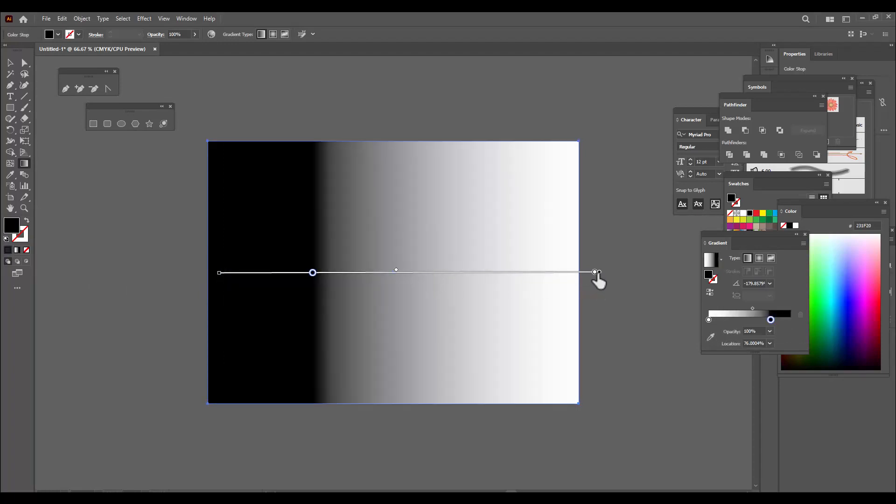
Step: Narrow the rectangle's gradient transition with the white stop at about 22% and the black stop at about 66%, and realign the gradient with the rectangle
{"action": "left_click_drag", "start_coordinate": [595, 273], "coordinate": [511, 272]}
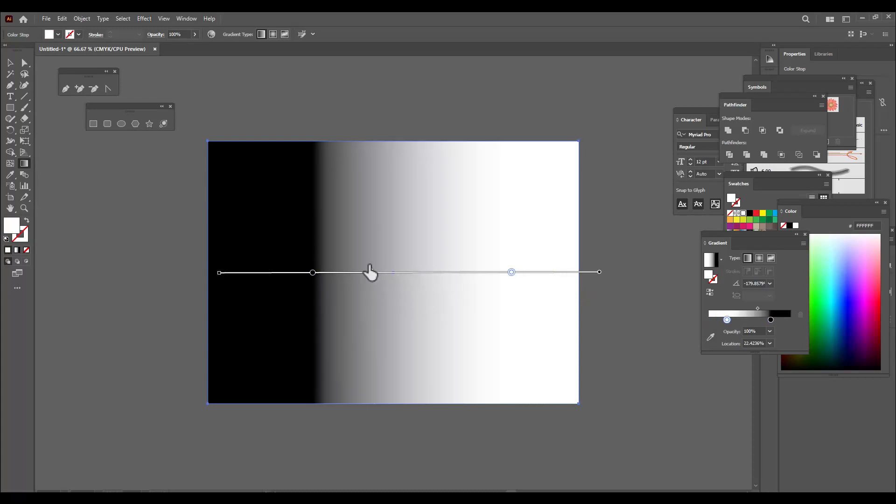
{"action": "left_click_drag", "start_coordinate": [372, 270], "coordinate": [433, 278]}
{"action": "left_click_drag", "start_coordinate": [312, 272], "coordinate": [349, 272]}
{"action": "left_click_drag", "start_coordinate": [598, 273], "coordinate": [581, 272]}
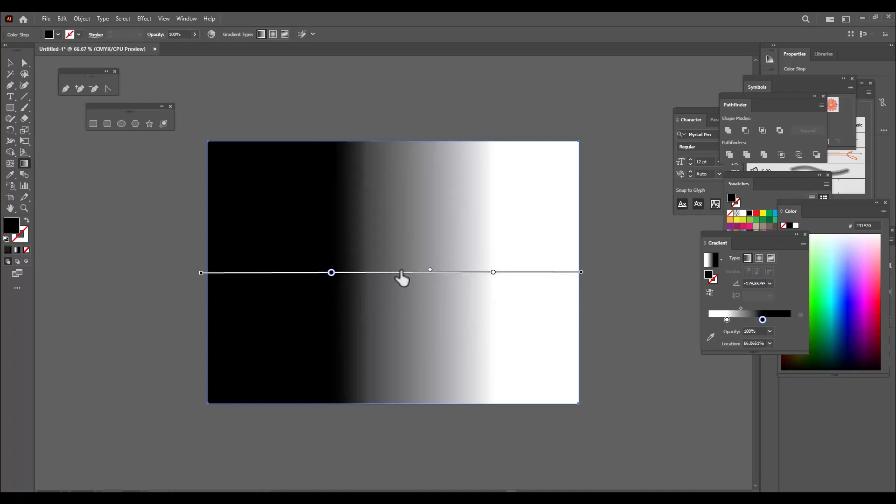
{"action": "left_click_drag", "start_coordinate": [404, 273], "coordinate": [407, 273]}
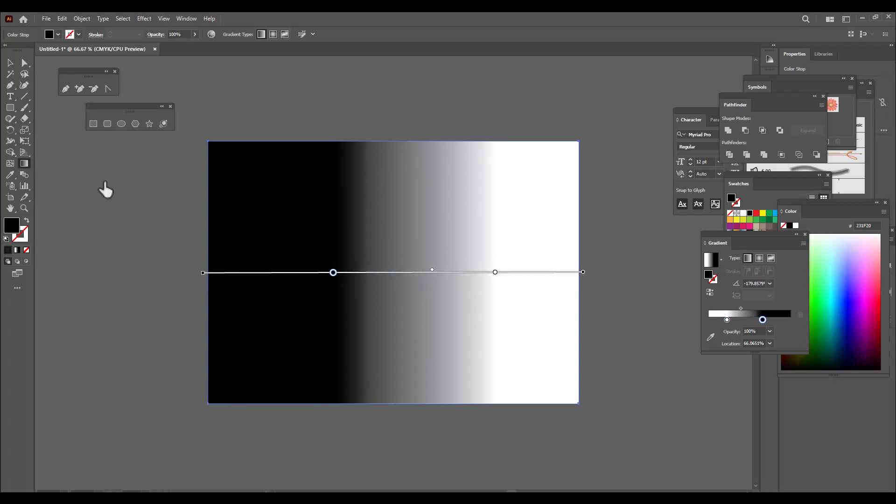
{"action": "left_click", "coordinate": [11, 63]}
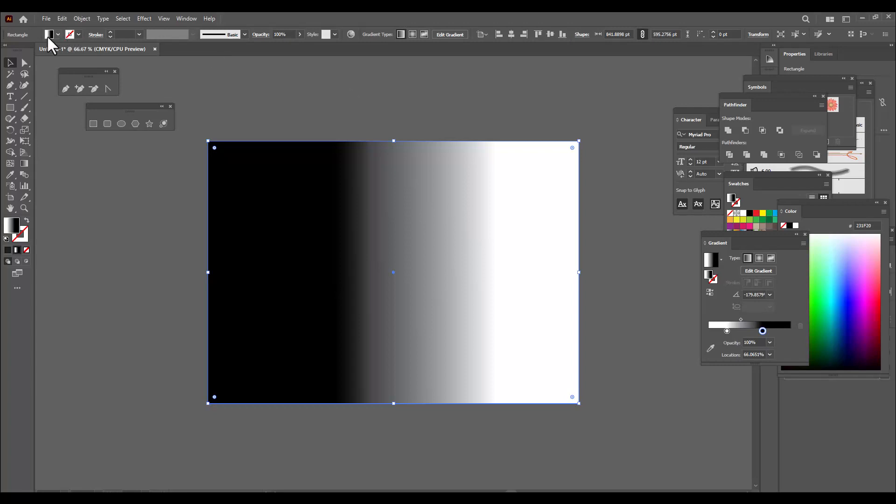
{"action": "left_click", "coordinate": [271, 90]}
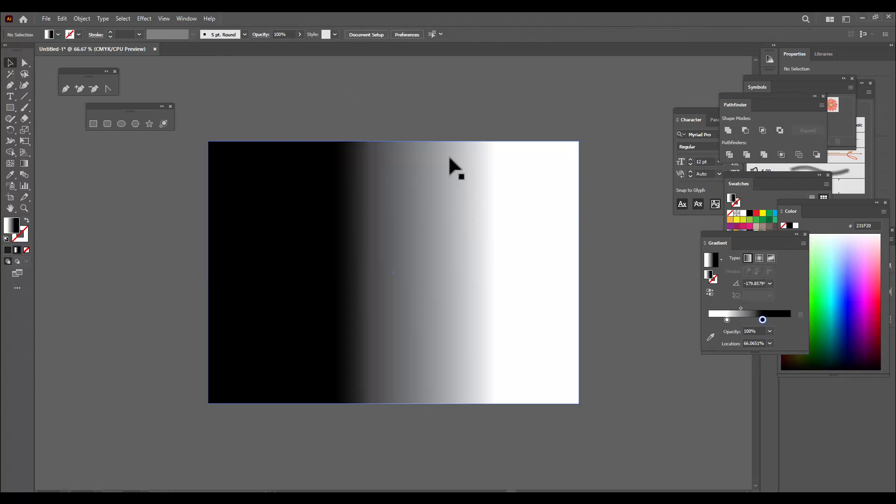
Step: Move the gradient rectangle aside to reveal the waves underneath and realign it with the artboard
{"action": "left_click", "coordinate": [388, 176]}
{"action": "left_click_drag", "start_coordinate": [380, 163], "coordinate": [397, 197]}
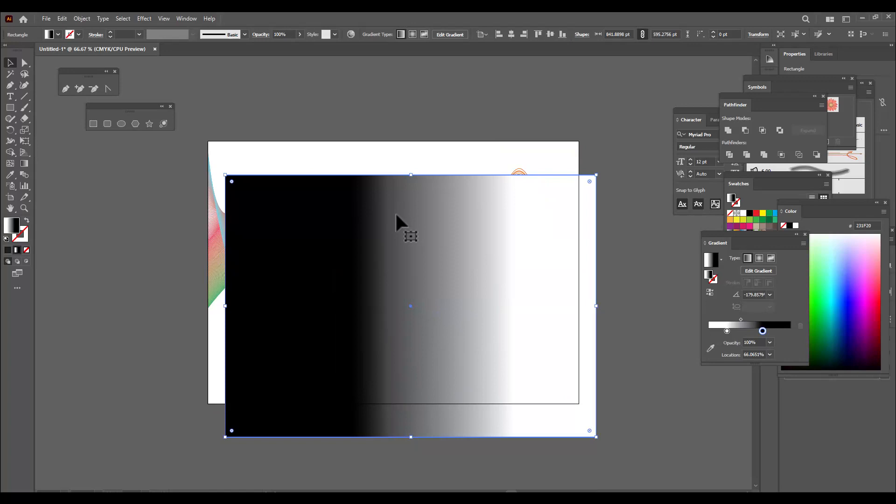
{"action": "left_click_drag", "start_coordinate": [471, 194], "coordinate": [358, 169]}
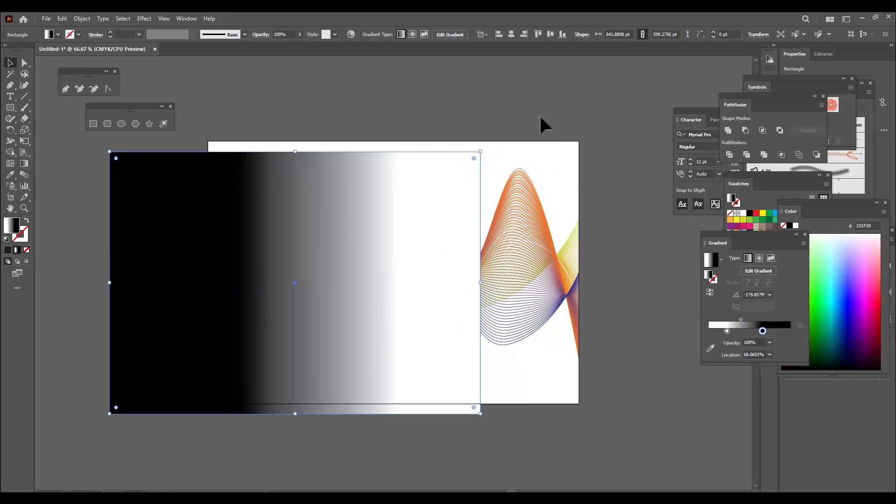
{"action": "left_click_drag", "start_coordinate": [383, 172], "coordinate": [494, 306]}
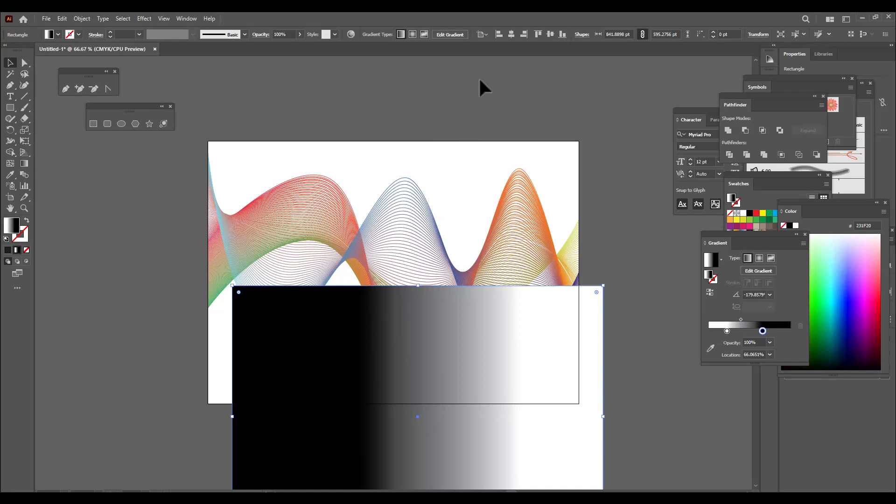
{"action": "left_click_drag", "start_coordinate": [506, 349], "coordinate": [483, 195]}
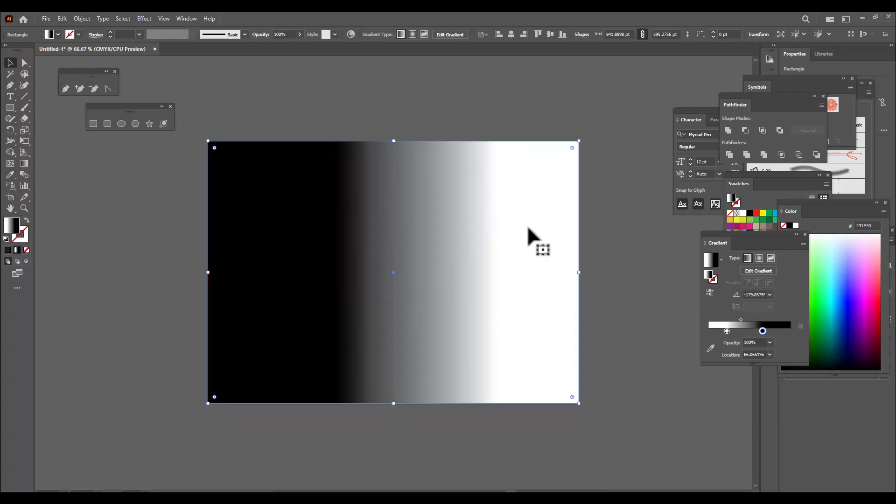
{"action": "left_click", "coordinate": [427, 106]}
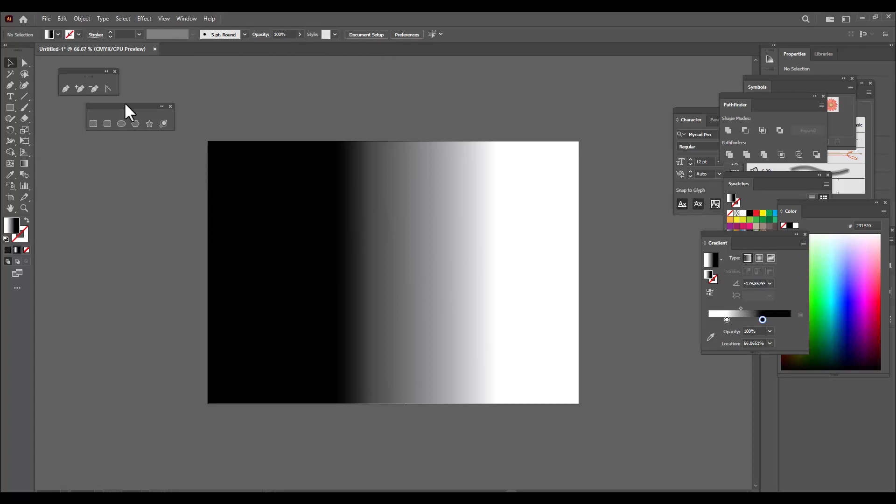
Step: Make an opacity mask from the gradient rectangle over the blended waves, keeping the clipping option on
{"action": "left_click_drag", "start_coordinate": [128, 105], "coordinate": [139, 94]}
{"action": "left_click_drag", "start_coordinate": [166, 132], "coordinate": [633, 447]}
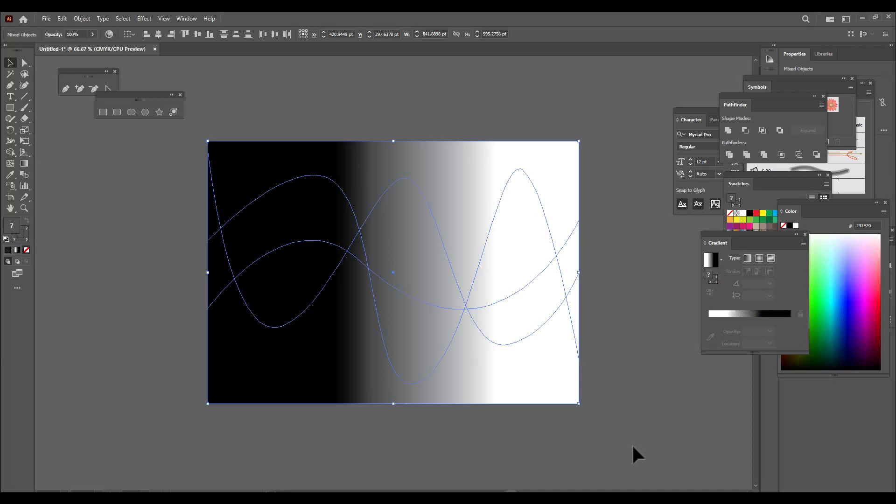
{"action": "left_click", "coordinate": [55, 35]}
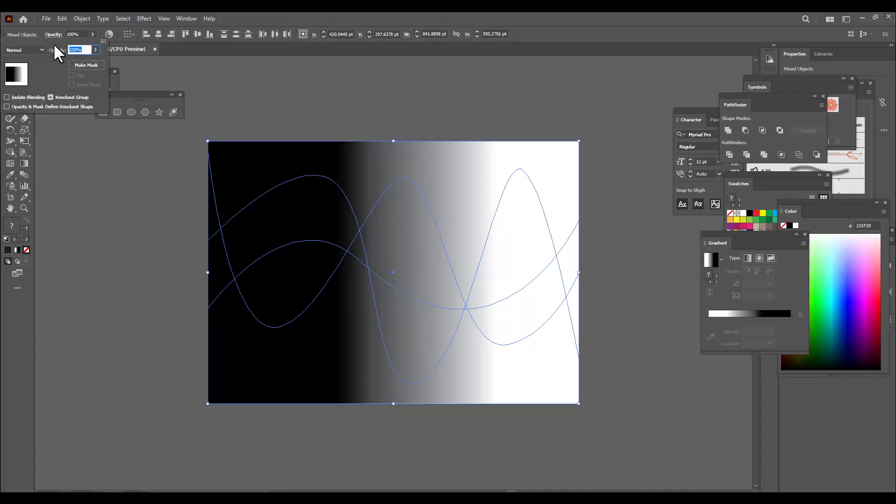
{"action": "left_click", "coordinate": [103, 41]}
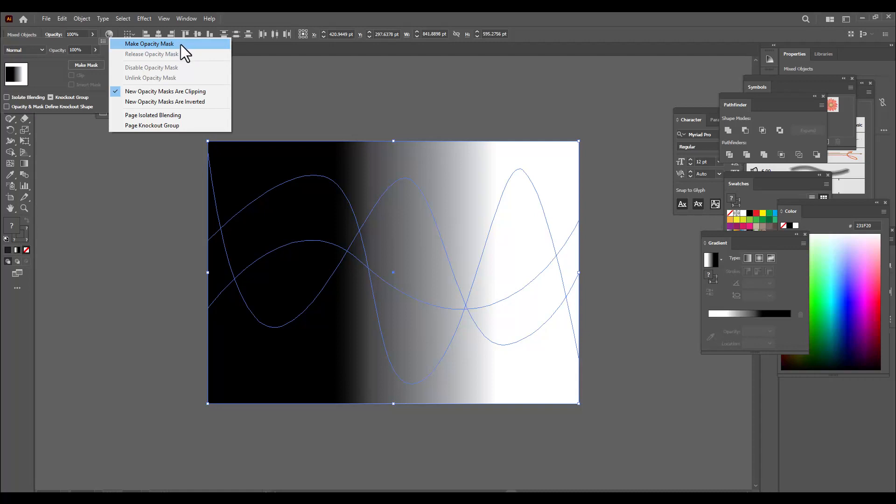
{"action": "left_click", "coordinate": [181, 43]}
{"action": "left_click", "coordinate": [334, 97]}
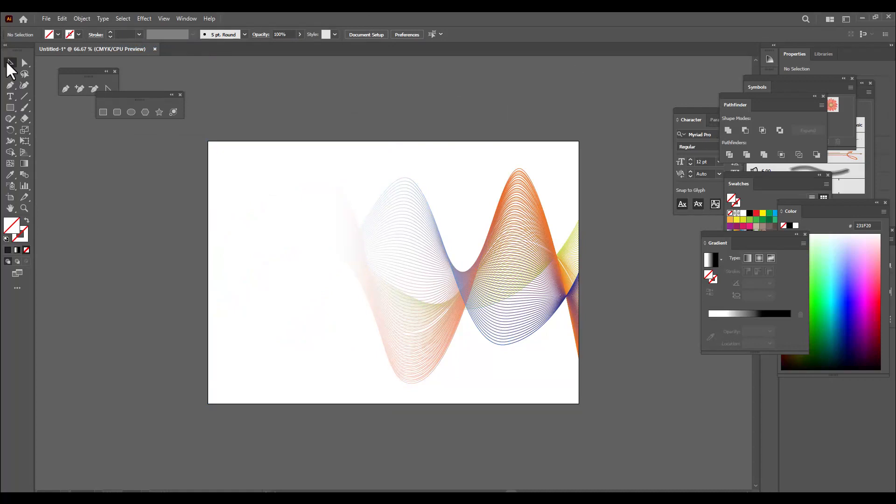
Step: Duplicate the masked wave blend toward the artboard's left side and reflect the copy across the vertical axis
{"action": "left_click", "coordinate": [516, 201]}
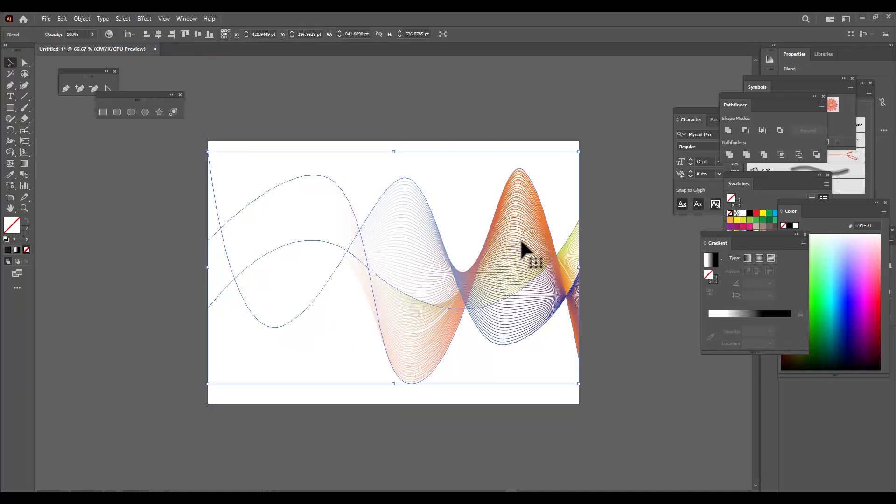
{"action": "left_click_drag", "start_coordinate": [522, 239], "coordinate": [380, 249]}
{"action": "right_click", "coordinate": [379, 252]}
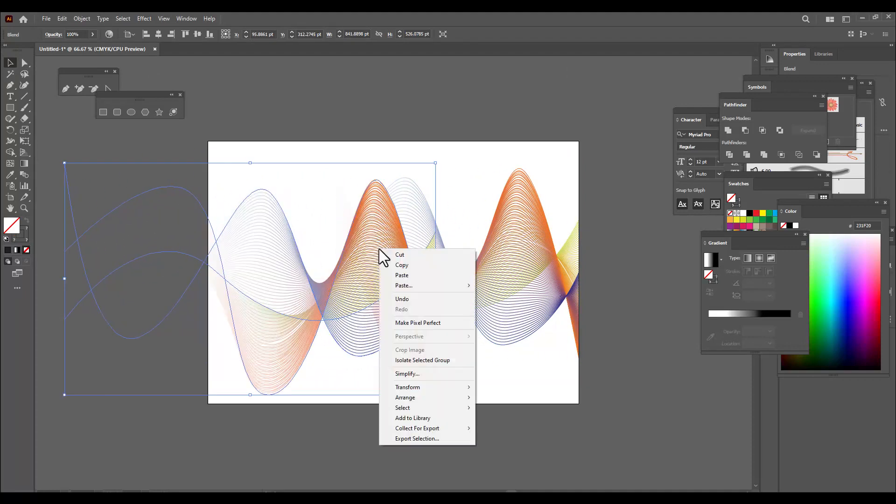
{"action": "mouse_move", "coordinate": [430, 387]}
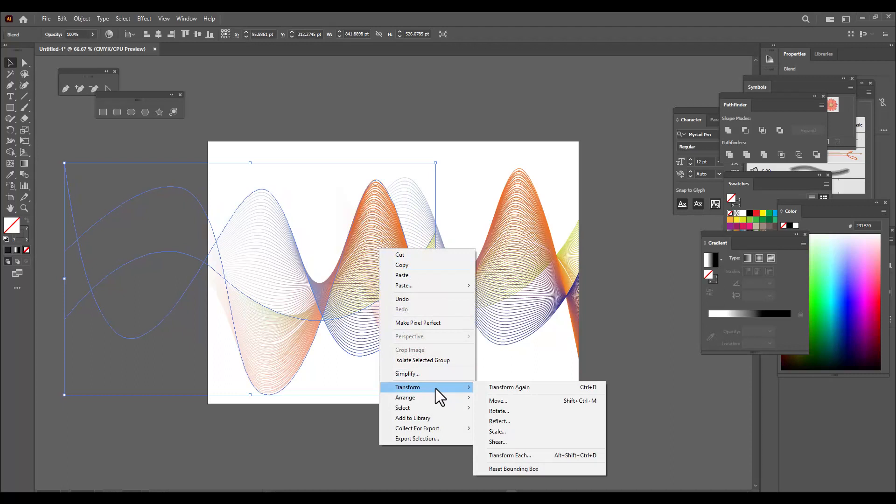
{"action": "left_click", "coordinate": [514, 422]}
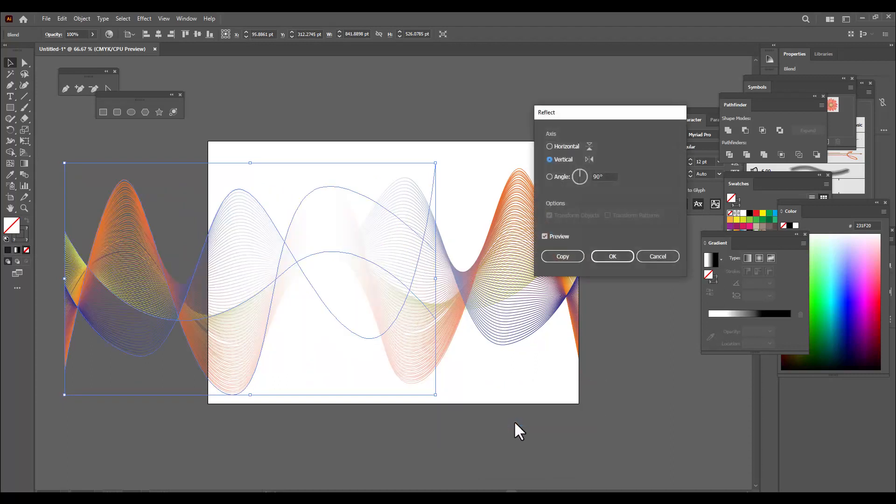
{"action": "left_click_drag", "start_coordinate": [580, 108], "coordinate": [547, 112]}
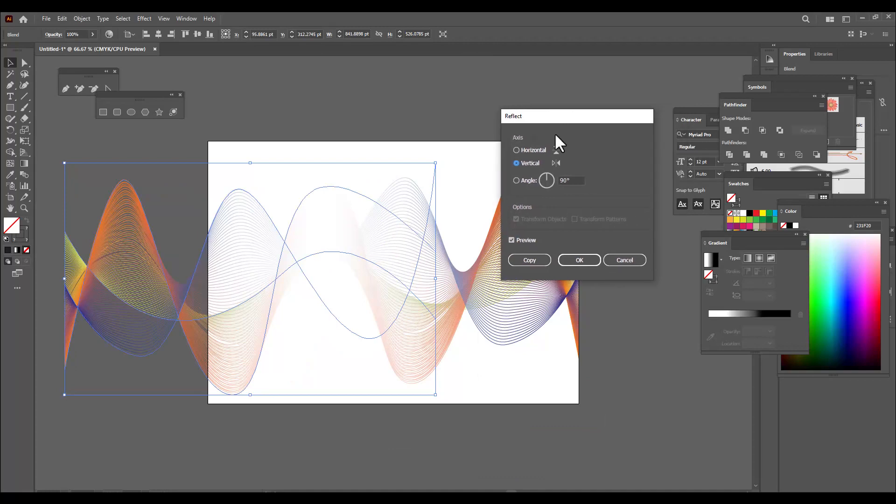
{"action": "left_click", "coordinate": [577, 262]}
Step: Move the mirrored wave copy onto the artboard so its sides line up with the artboard edges and its faded end overlaps the original
{"action": "left_click_drag", "start_coordinate": [125, 250], "coordinate": [278, 239]}
{"action": "left_click", "coordinate": [346, 100]}
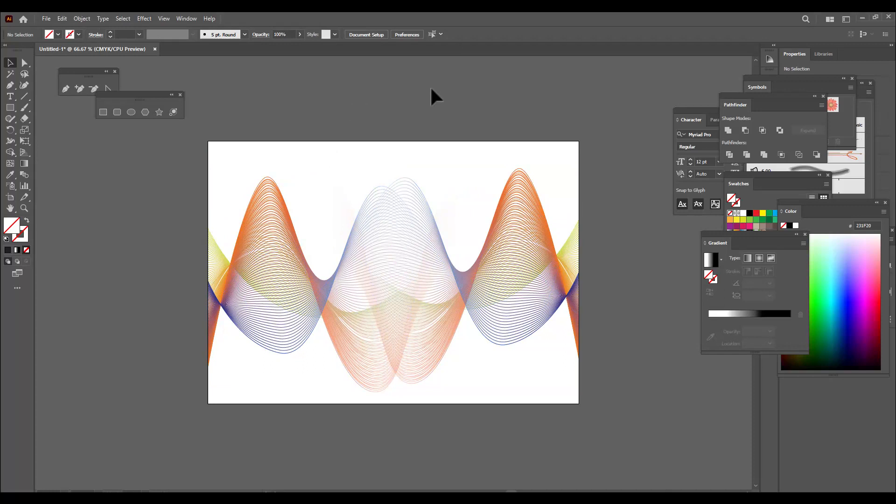
{"action": "left_click", "coordinate": [386, 242]}
{"action": "left_click", "coordinate": [538, 114]}
Step: Apply a Radial Blur to the mirrored wave with amount 8, Zoom method, Best quality and the blur center shifted slightly down
{"action": "left_click", "coordinate": [366, 216]}
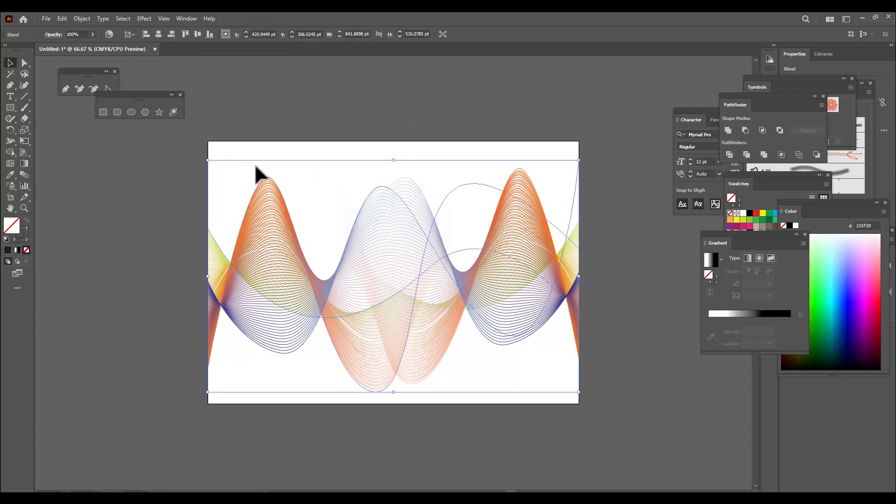
{"action": "left_click", "coordinate": [138, 18]}
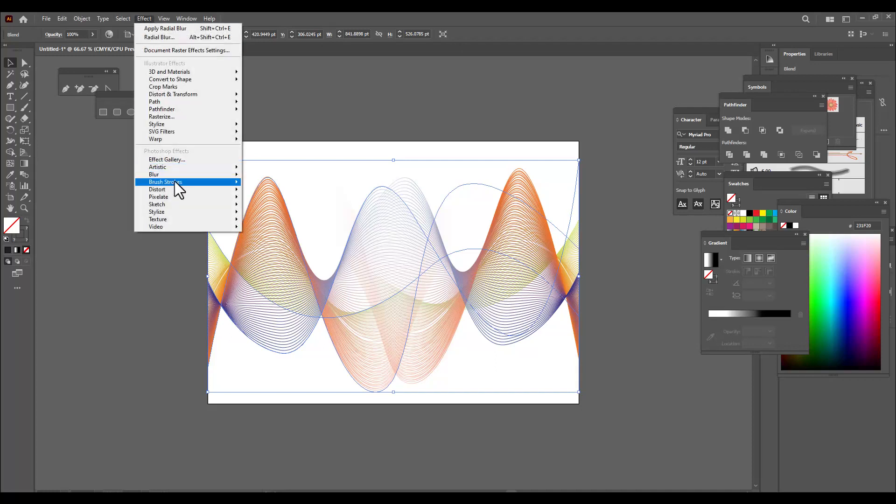
{"action": "mouse_move", "coordinate": [173, 175]}
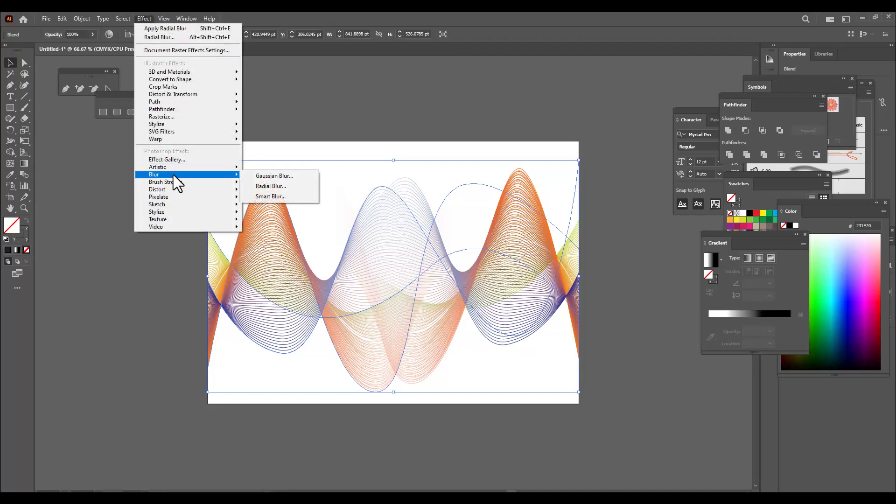
{"action": "left_click", "coordinate": [293, 186]}
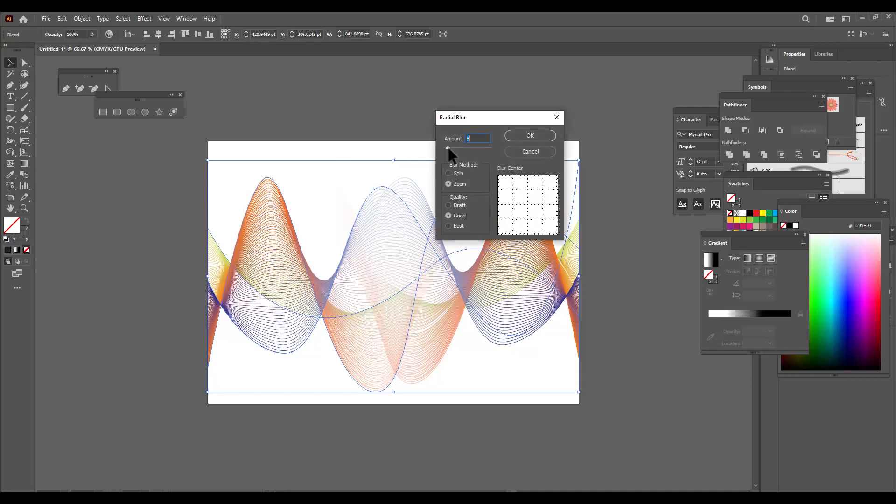
{"action": "left_click_drag", "start_coordinate": [483, 121], "coordinate": [516, 84]}
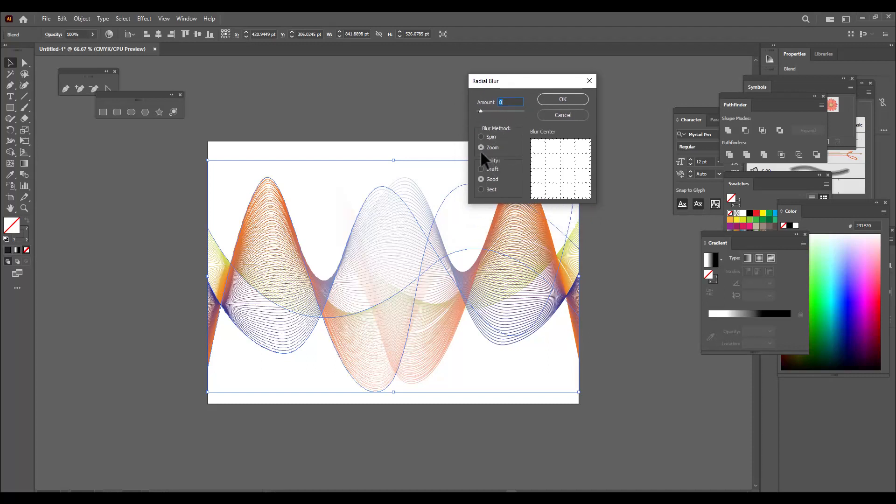
{"action": "left_click", "coordinate": [483, 189]}
{"action": "mouse_move", "coordinate": [559, 167]}
{"action": "left_mouse_down"}
{"action": "mouse_move", "coordinate": [558, 148]}
{"action": "mouse_move", "coordinate": [559, 176]}
{"action": "left_mouse_up"}
{"action": "left_click_drag", "start_coordinate": [531, 83], "coordinate": [552, 75]}
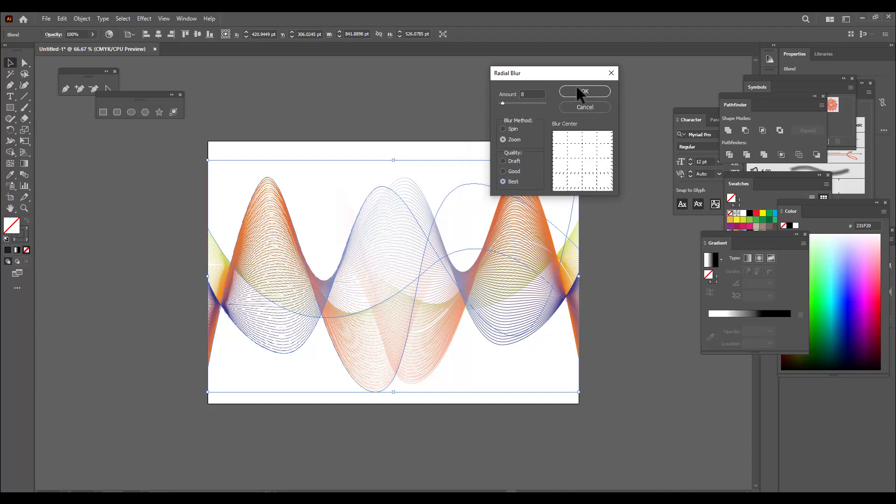
{"action": "left_click", "coordinate": [572, 88]}
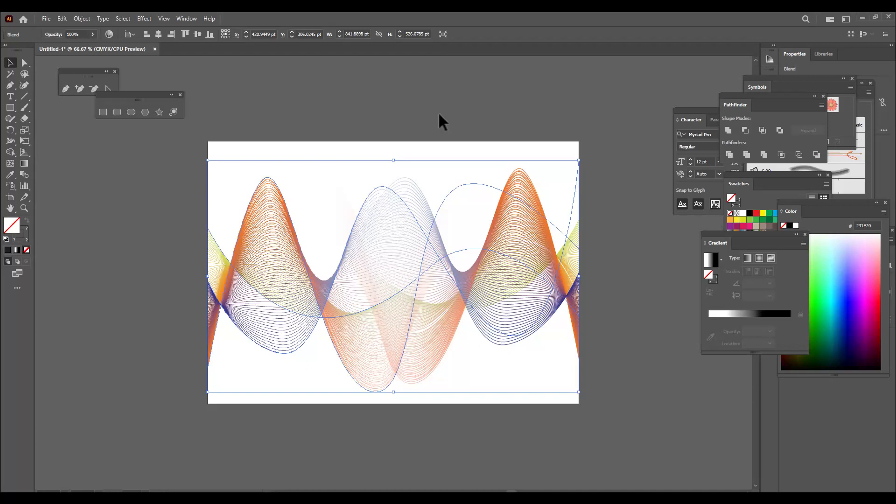
{"action": "left_click", "coordinate": [438, 122]}
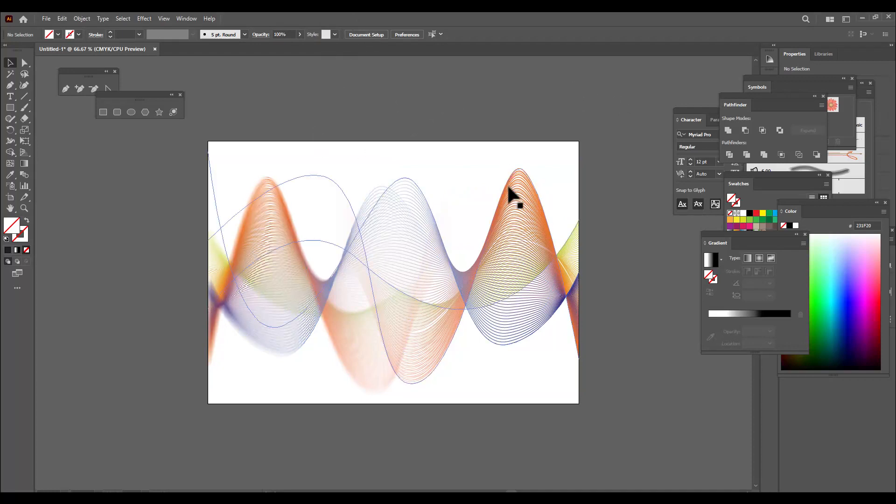
Step: Apply the same Radial Blur to the original wave with amount 8, Zoom method and Best quality
{"action": "left_click", "coordinate": [518, 202]}
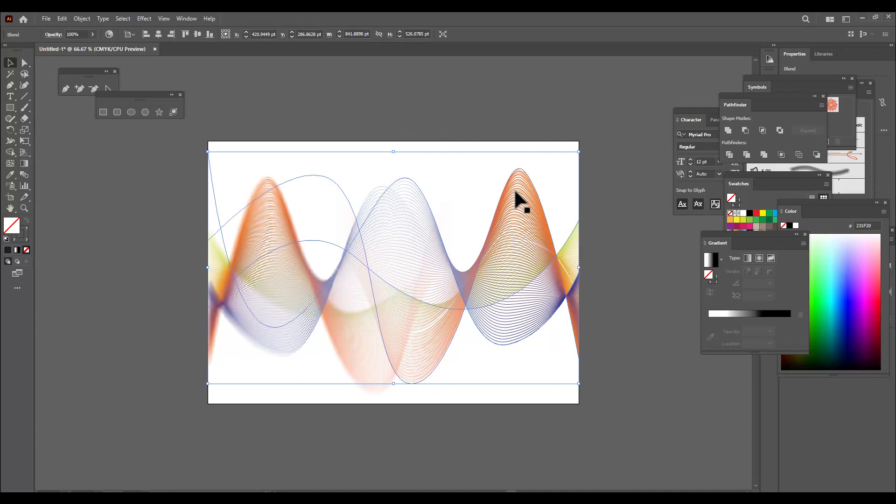
{"action": "left_click", "coordinate": [148, 20]}
{"action": "mouse_move", "coordinate": [218, 175]}
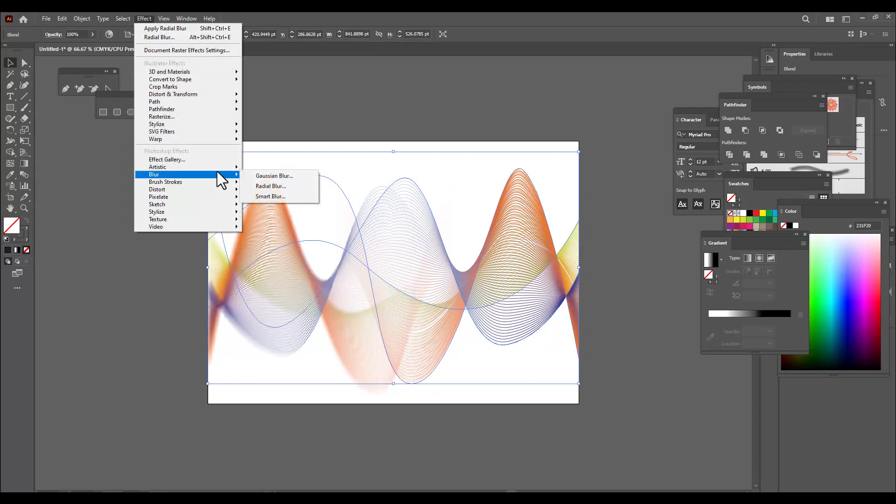
{"action": "left_click", "coordinate": [281, 187]}
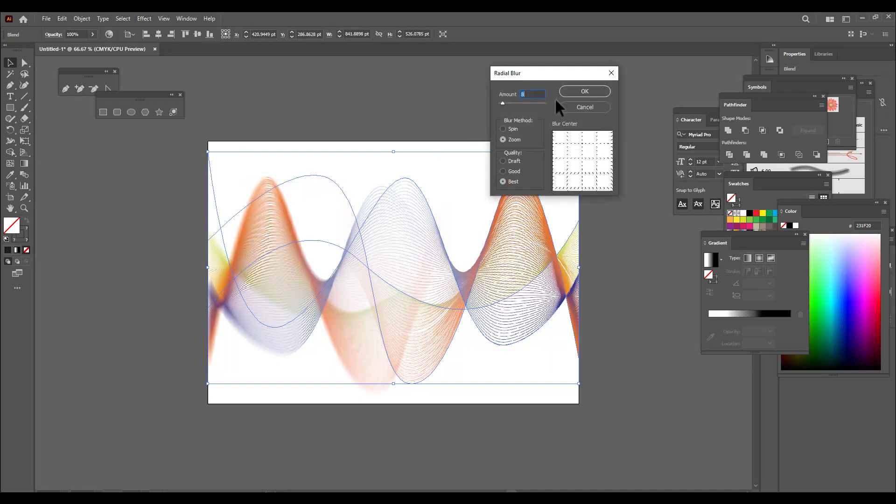
{"action": "left_click_drag", "start_coordinate": [522, 74], "coordinate": [497, 75]}
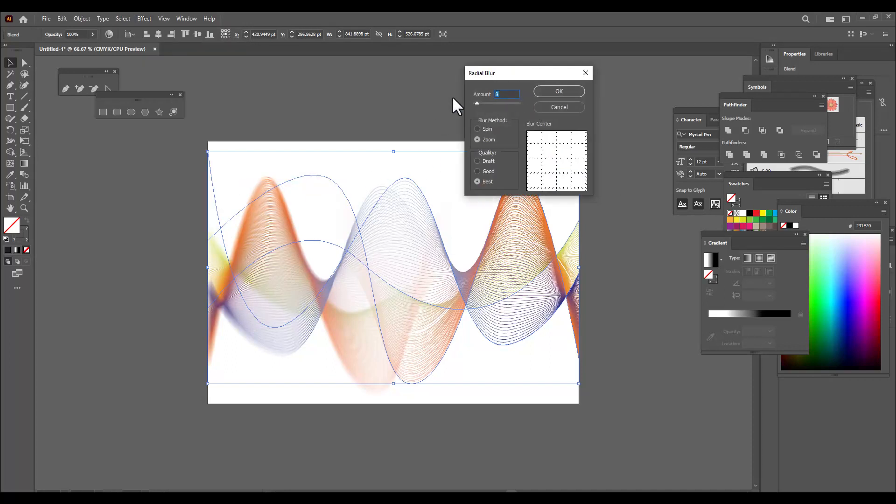
{"action": "left_click", "coordinate": [556, 93]}
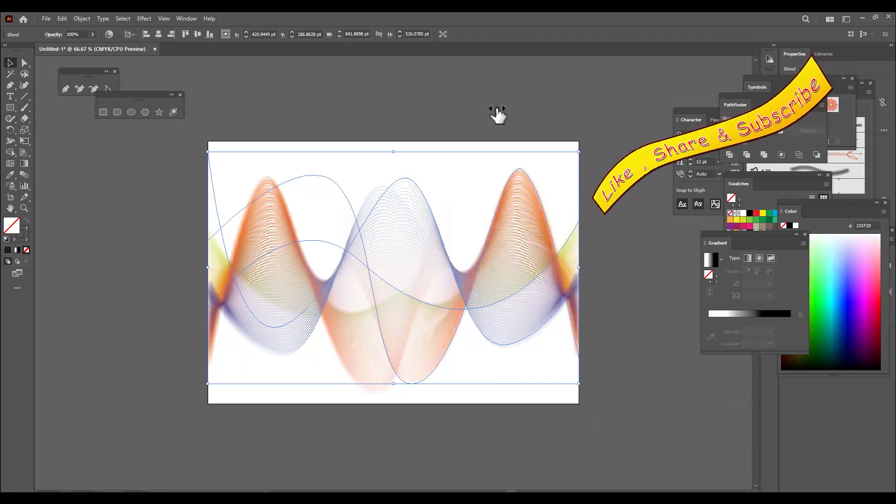
{"action": "left_click", "coordinate": [566, 113]}
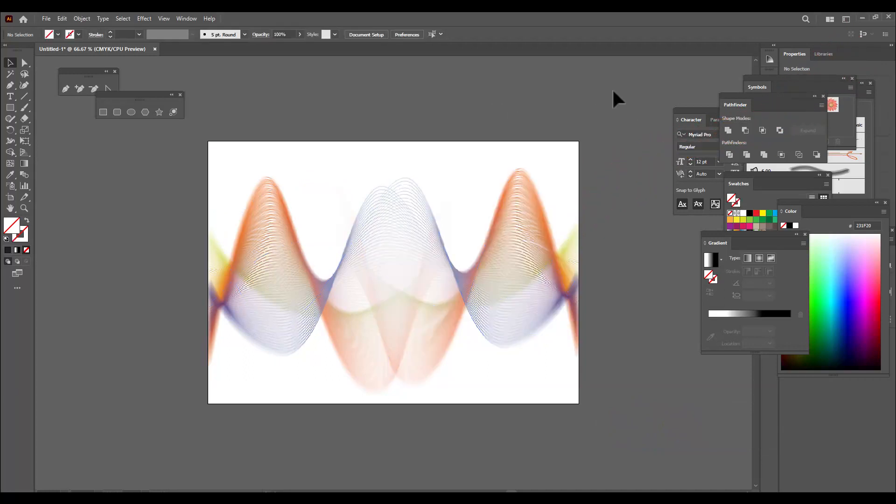